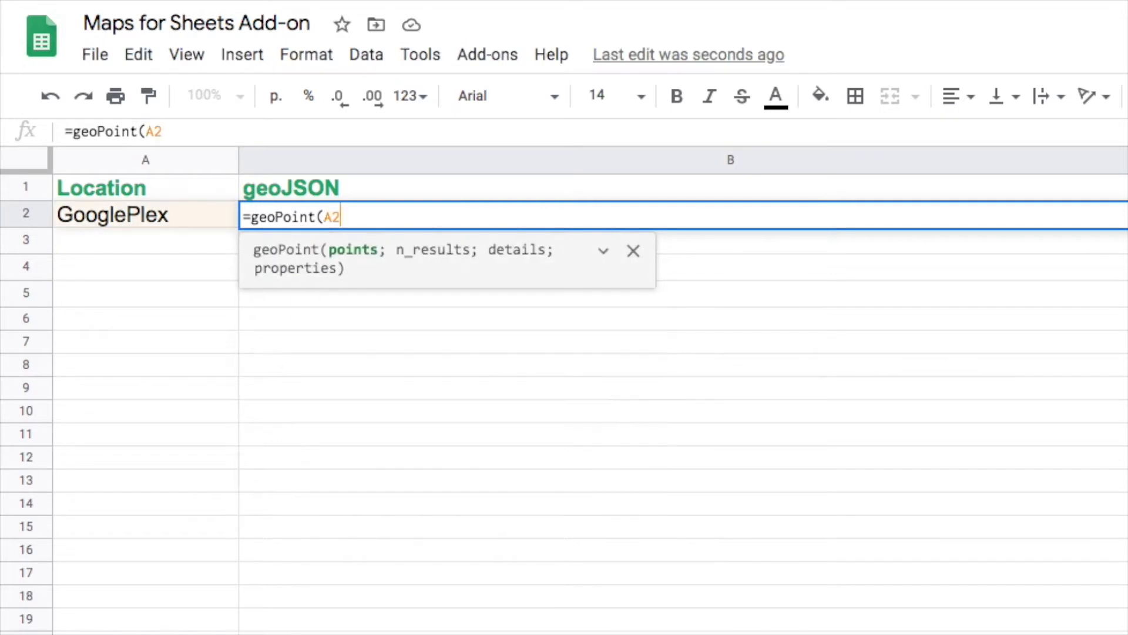
# - Complete the geoPoint formula for A2 in B2 and enter =IMAGE(geoToMap(B2:B42)) in C2 under View
pyautogui.press('Tab')
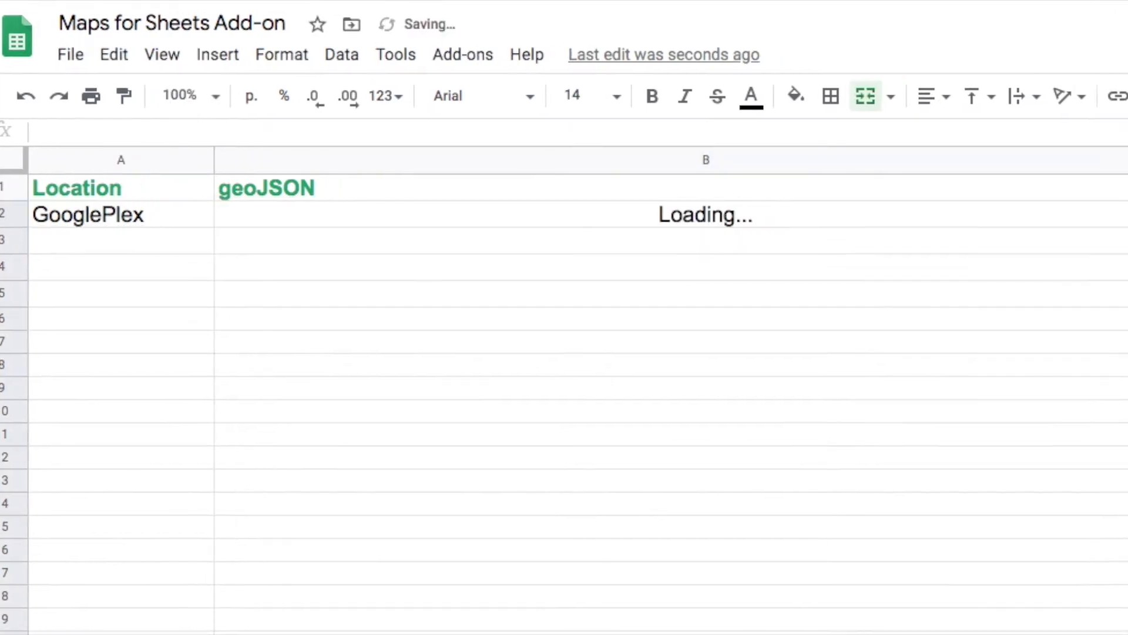
pyautogui.write('=')
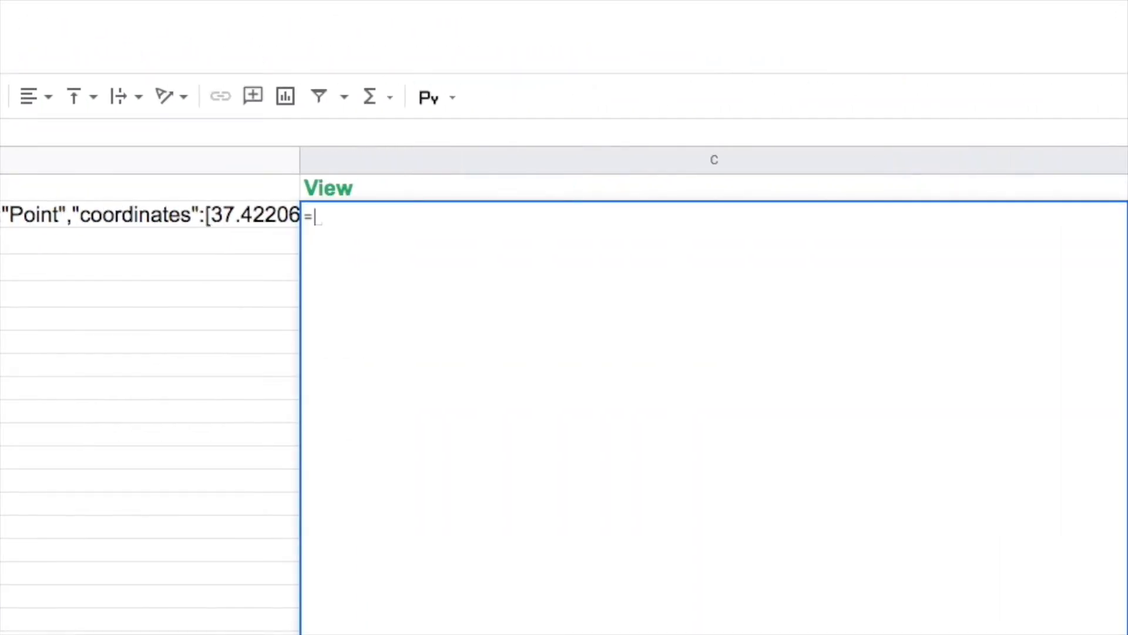
pyautogui.write('IMAGE(')
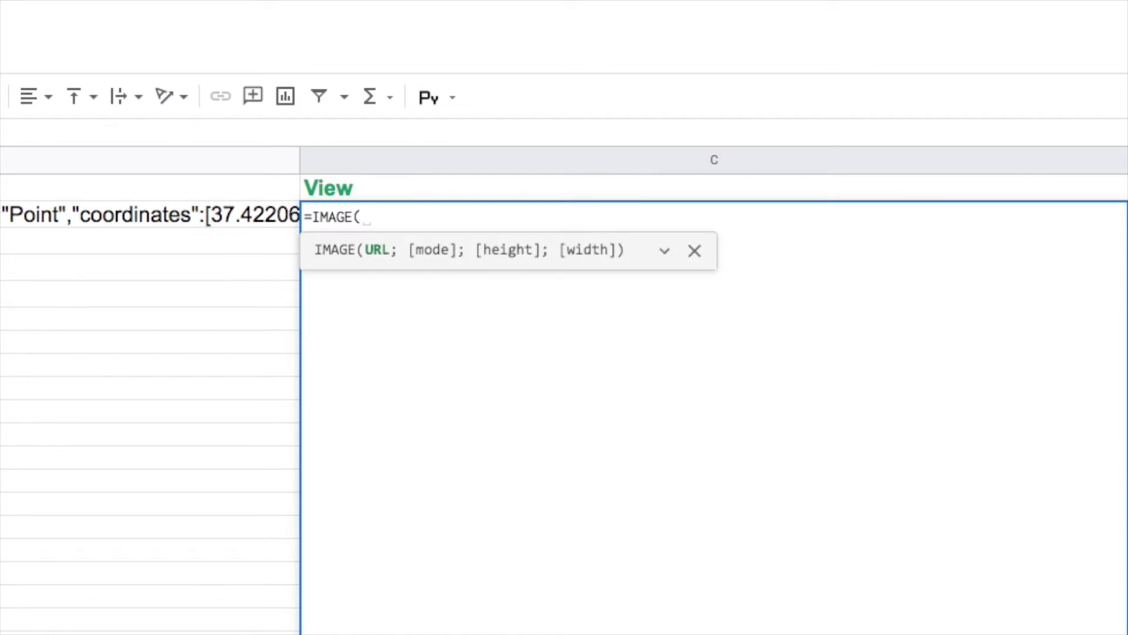
pyautogui.write('geoToMap(B2:B42)')
pyautogui.press('Return')
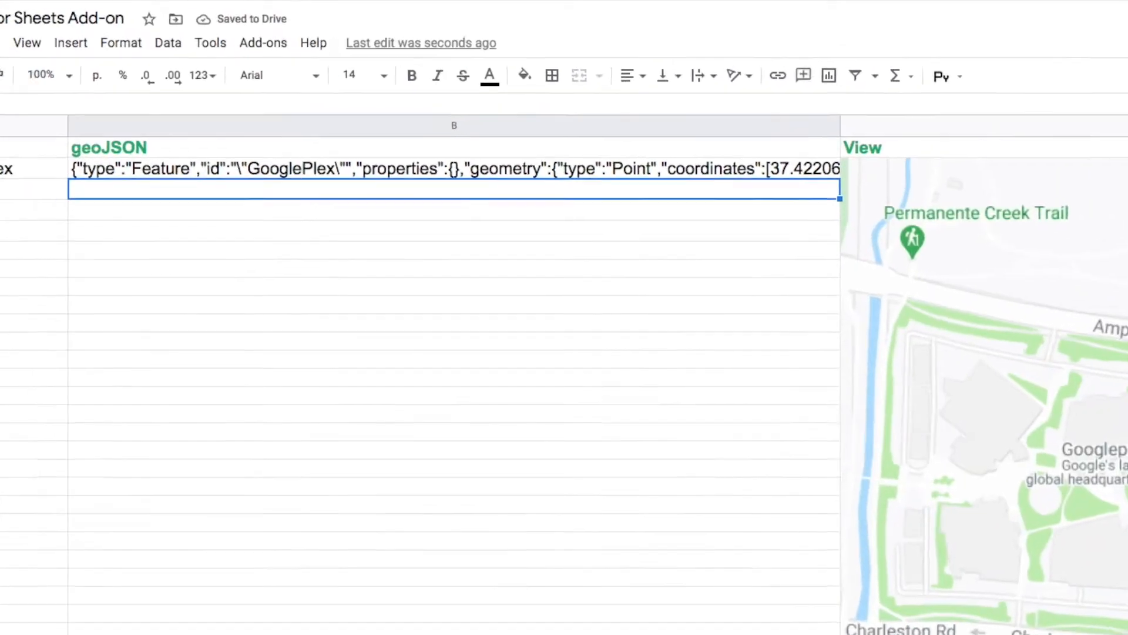
# - Enter =geoCircle(A2;3;"miles") in B3 to create a 3-mile circle around GooglePlex
pyautogui.write('=ge')
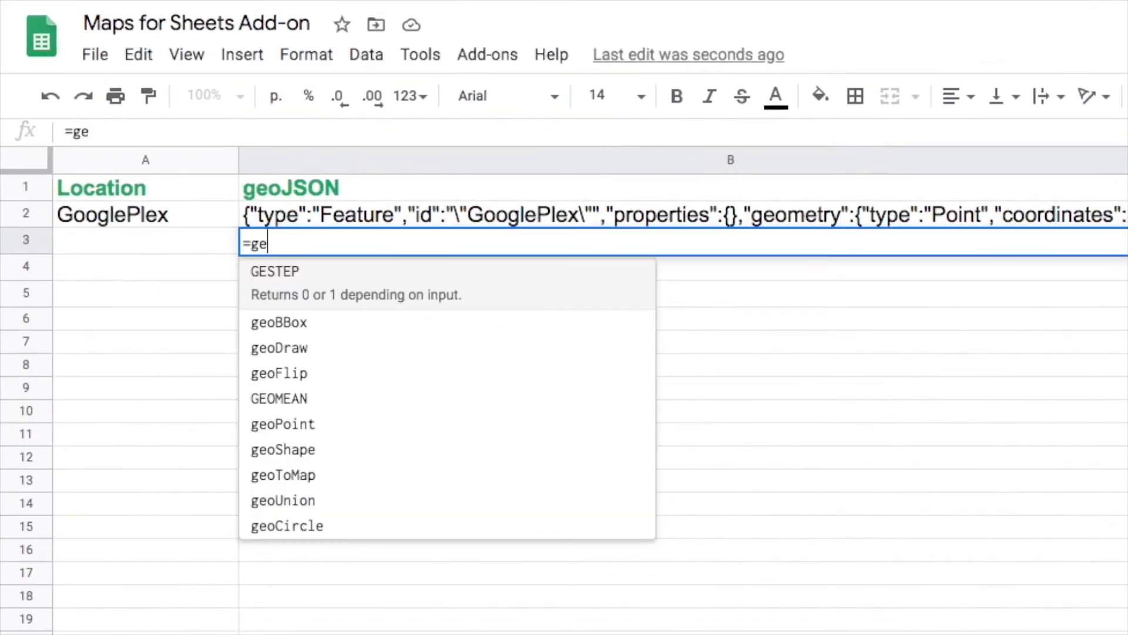
pyautogui.write('oCircle(A2;3;"miles")')
pyautogui.press('Return')
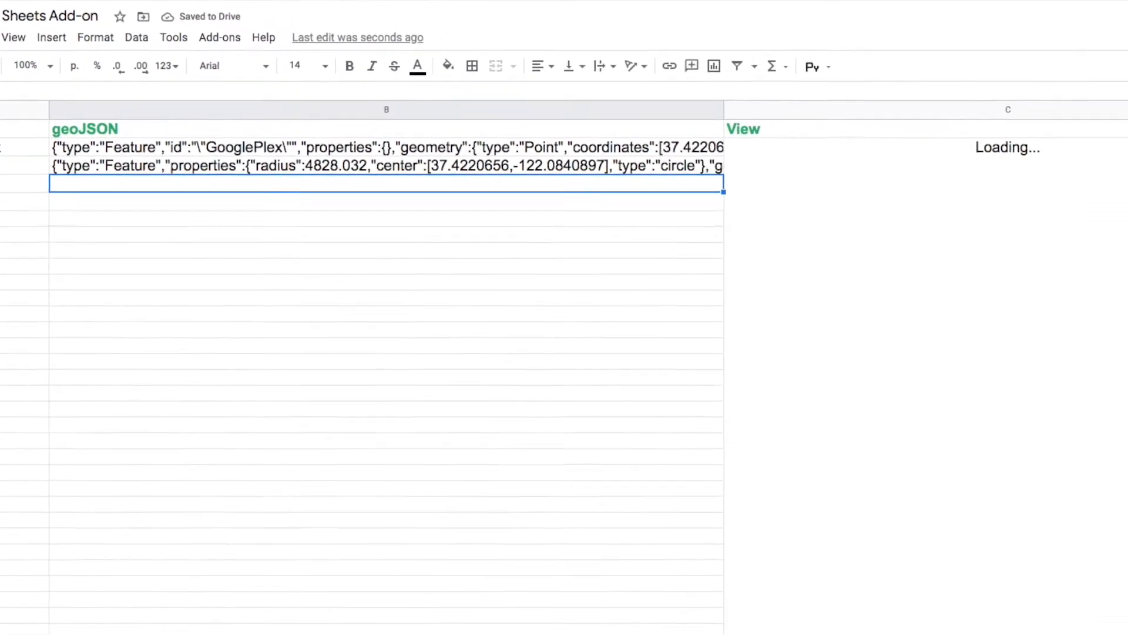
# - Enter =geoRectangle(A2;6;6;"miles") in B4 to create a 6 by 6 mile rectangle around GooglePlex
pyautogui.write('=')
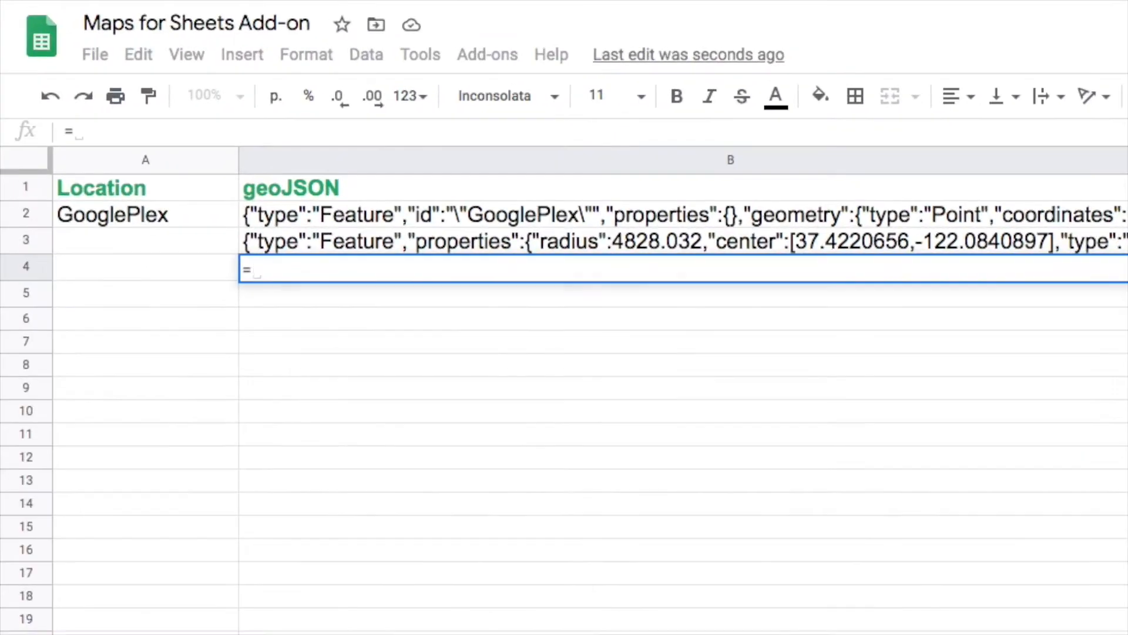
pyautogui.write('geoRectangle(A2')
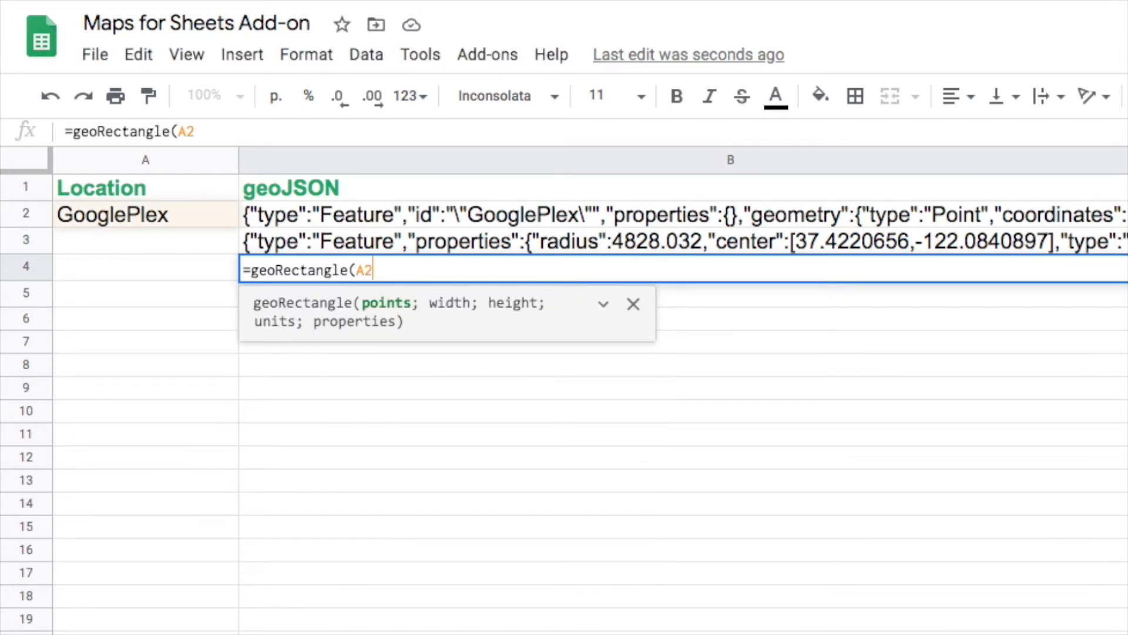
pyautogui.write('; 6;')
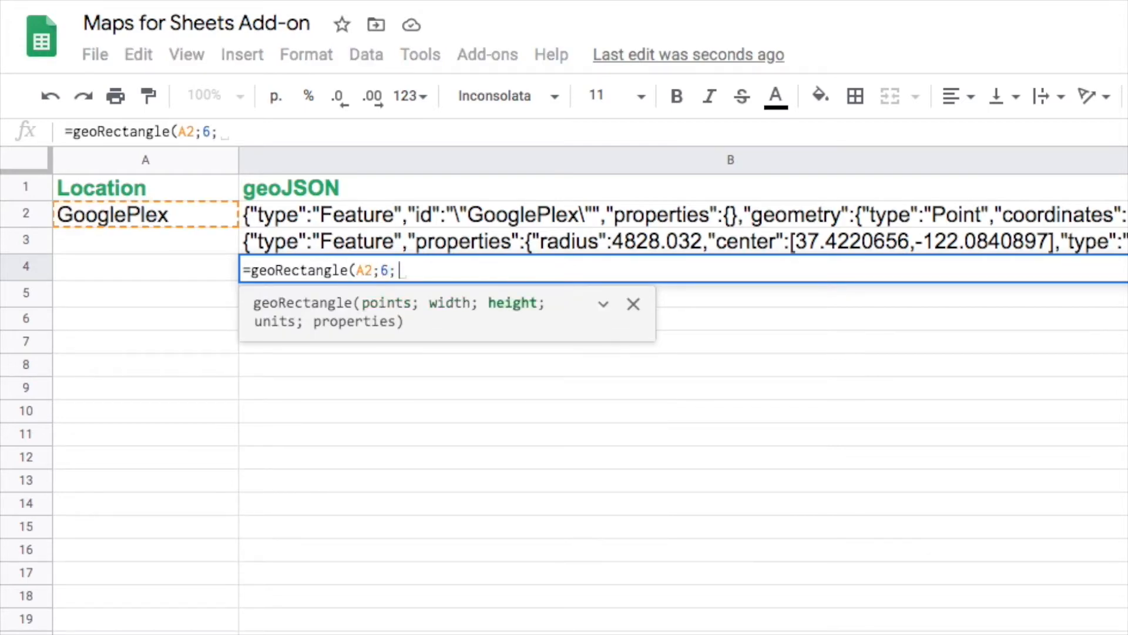
pyautogui.write('6;"m')
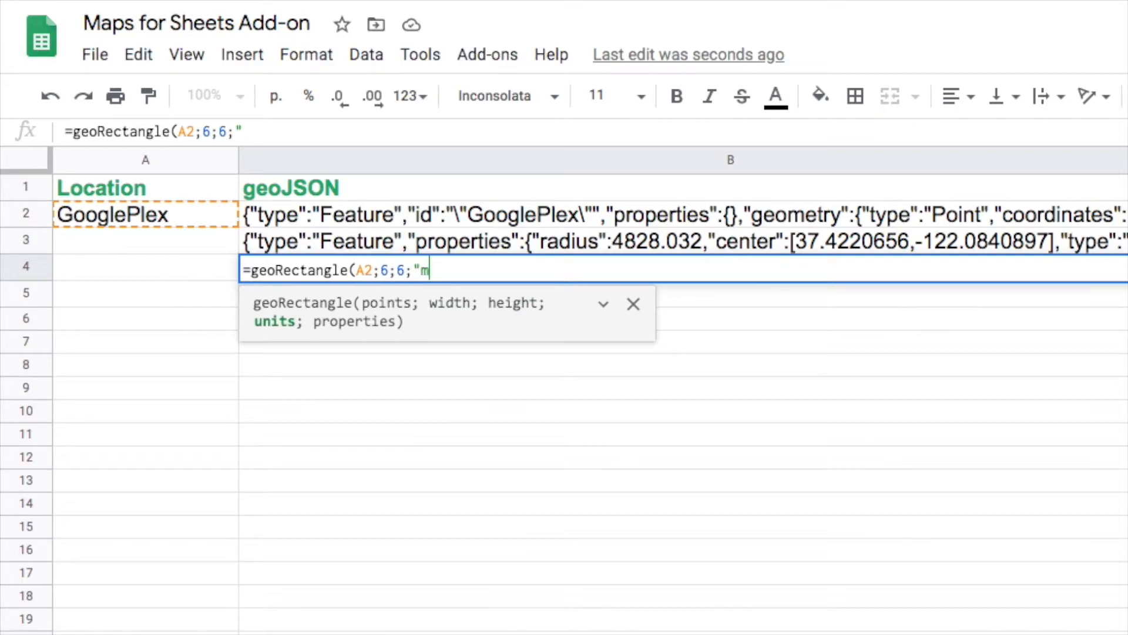
pyautogui.write('iles")')
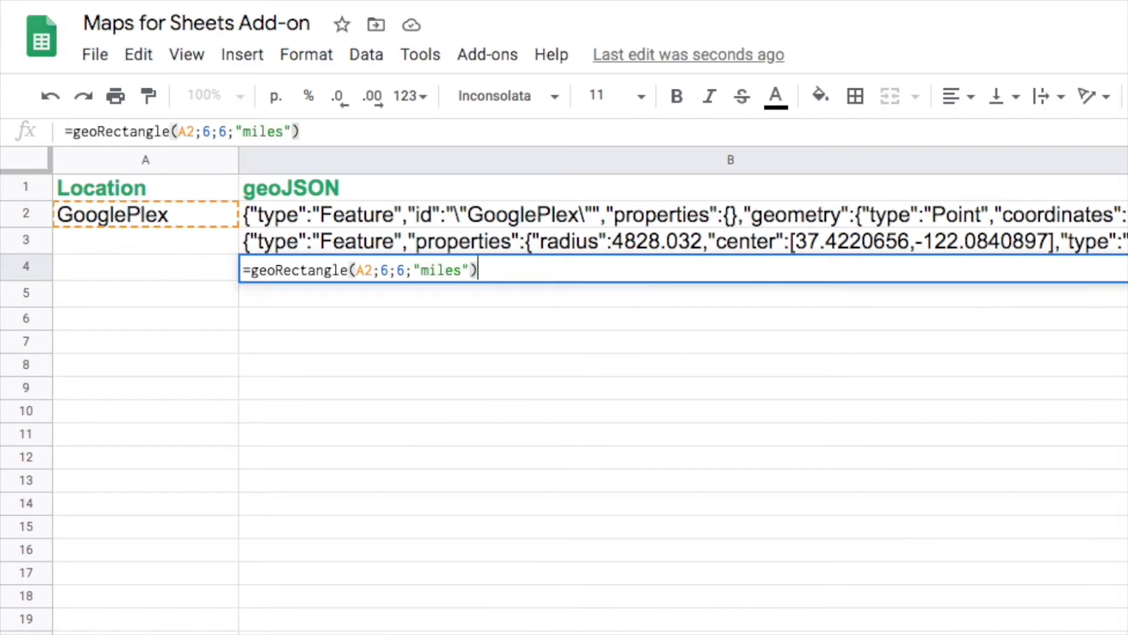
pyautogui.press('Return')
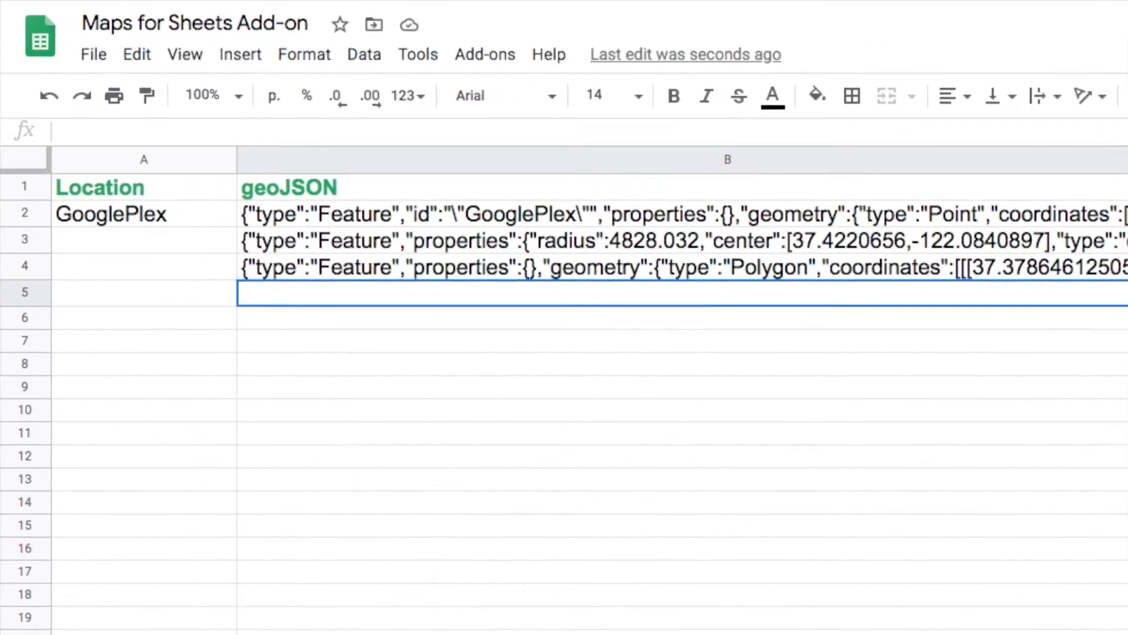
# - Enter =geoPolygon({A2;"Amazon, Sunnyvale";"One Apple Park Way"}) in B5 to create a polygon between the three places
pyautogui.write('=geoPol')
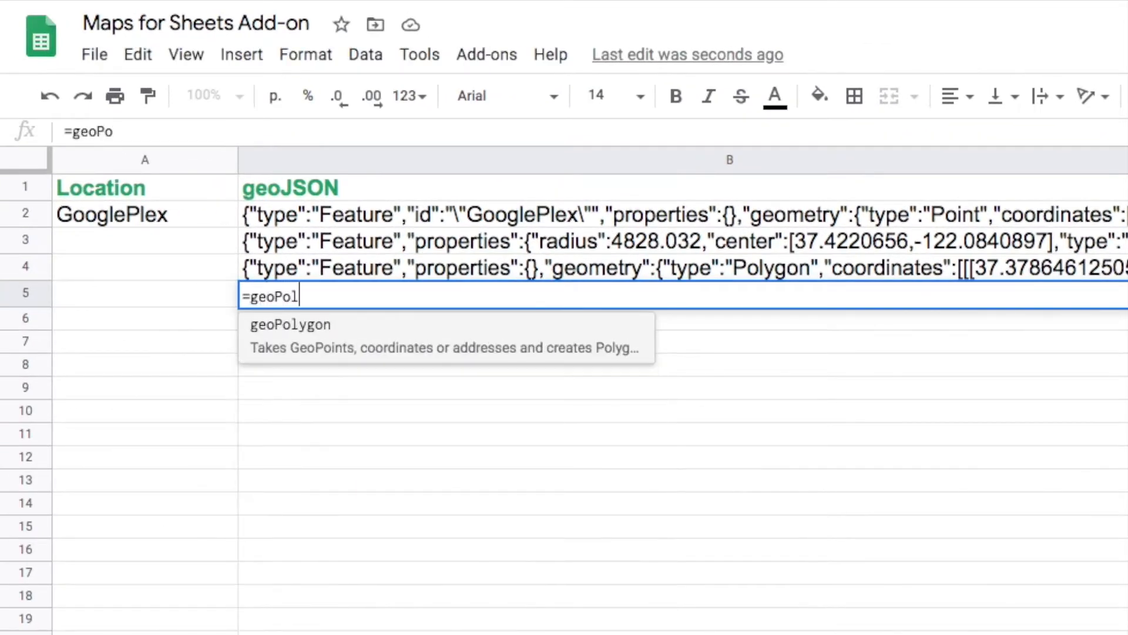
pyautogui.write('ygon')
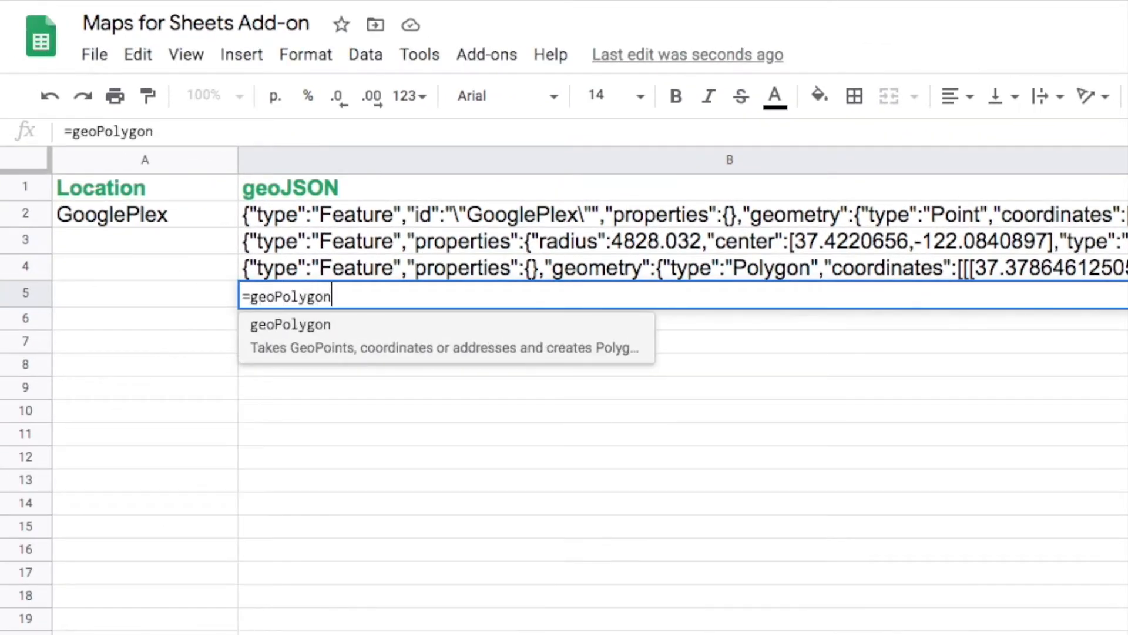
pyautogui.write('(')
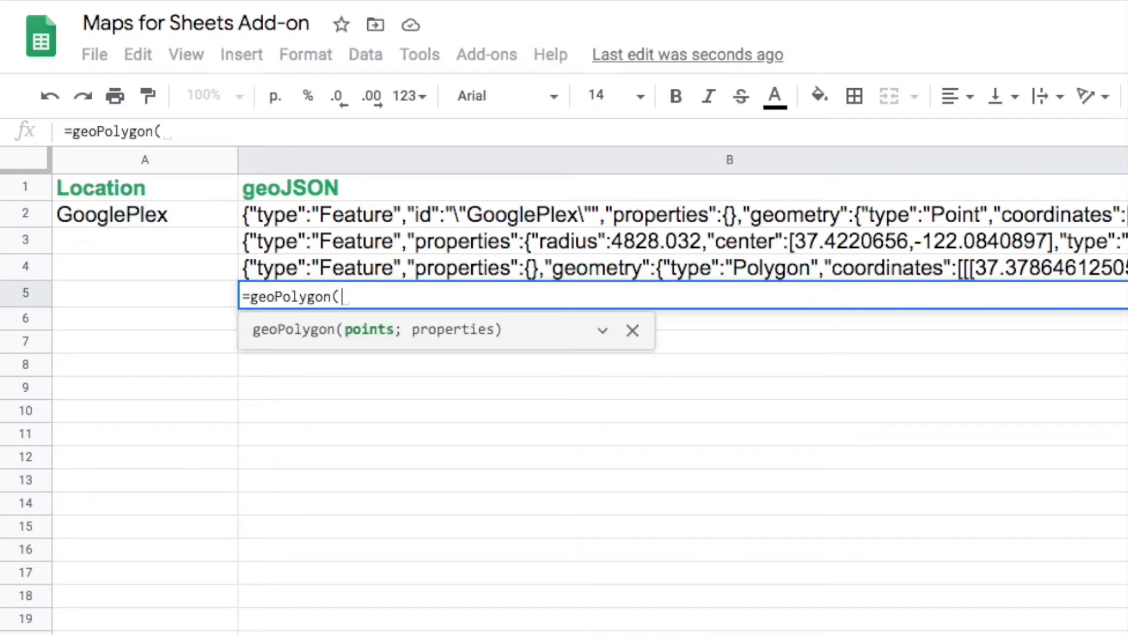
pyautogui.write('{A2;')
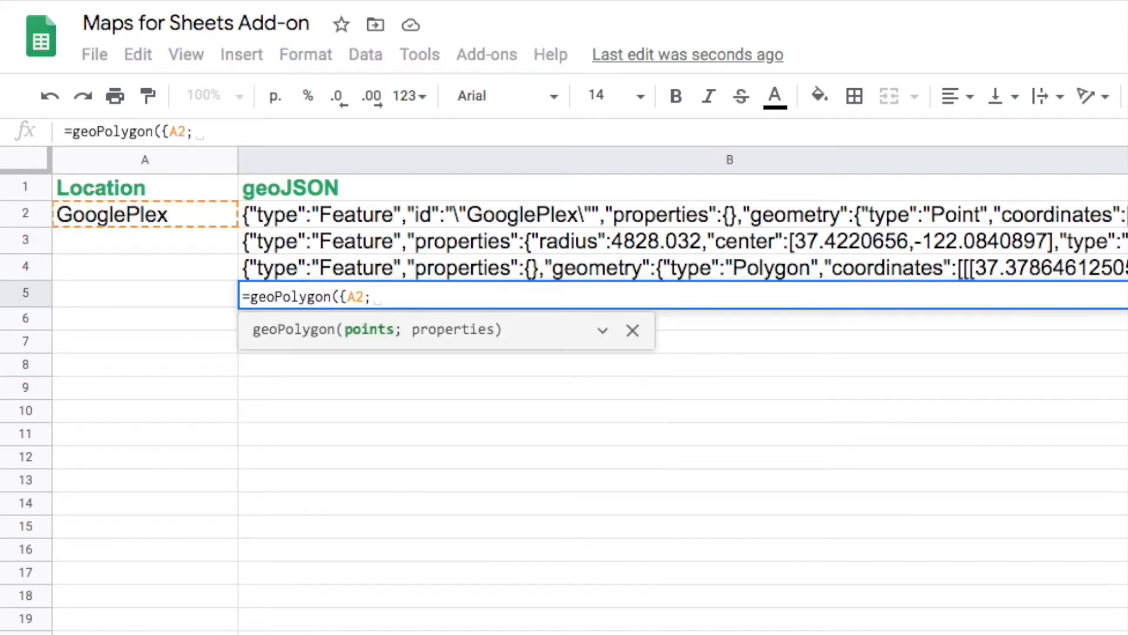
pyautogui.write('"Amazon')
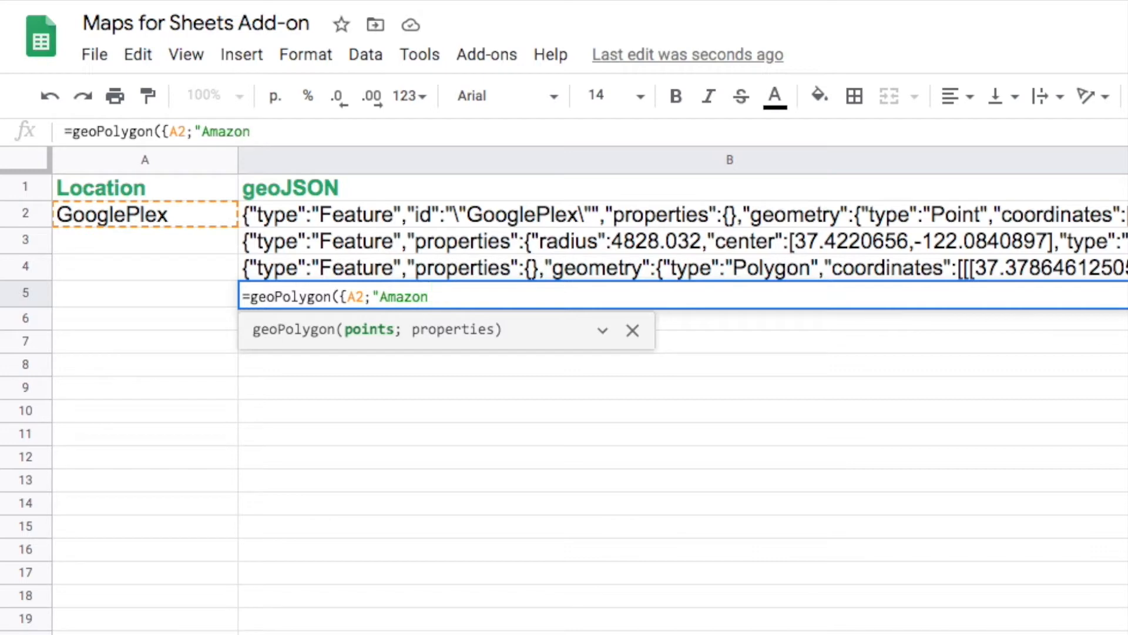
pyautogui.write(', Sunnyvale";')
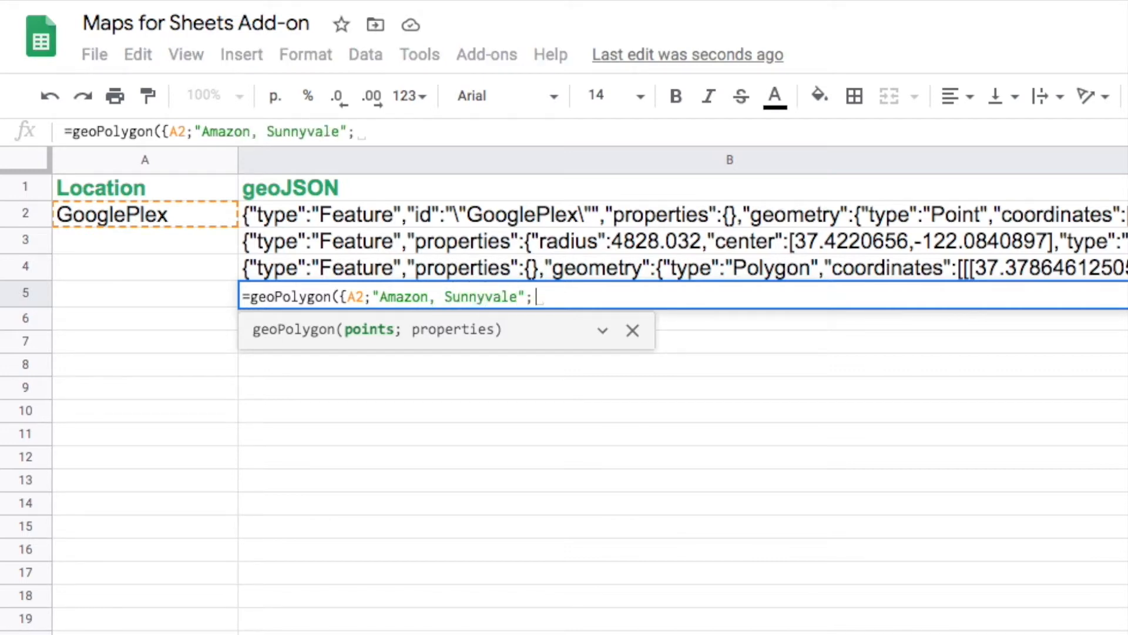
pyautogui.write('"One ')
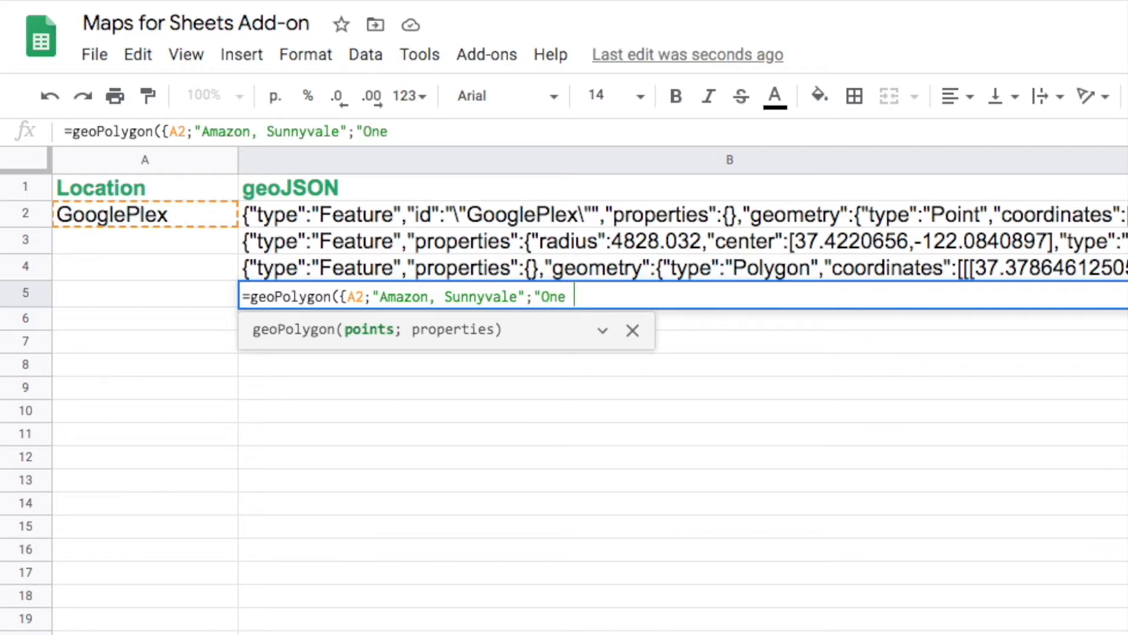
pyautogui.write('Apple')
pyautogui.press('BackSpace')
pyautogui.press('BackSpace')
pyautogui.write('Park ')
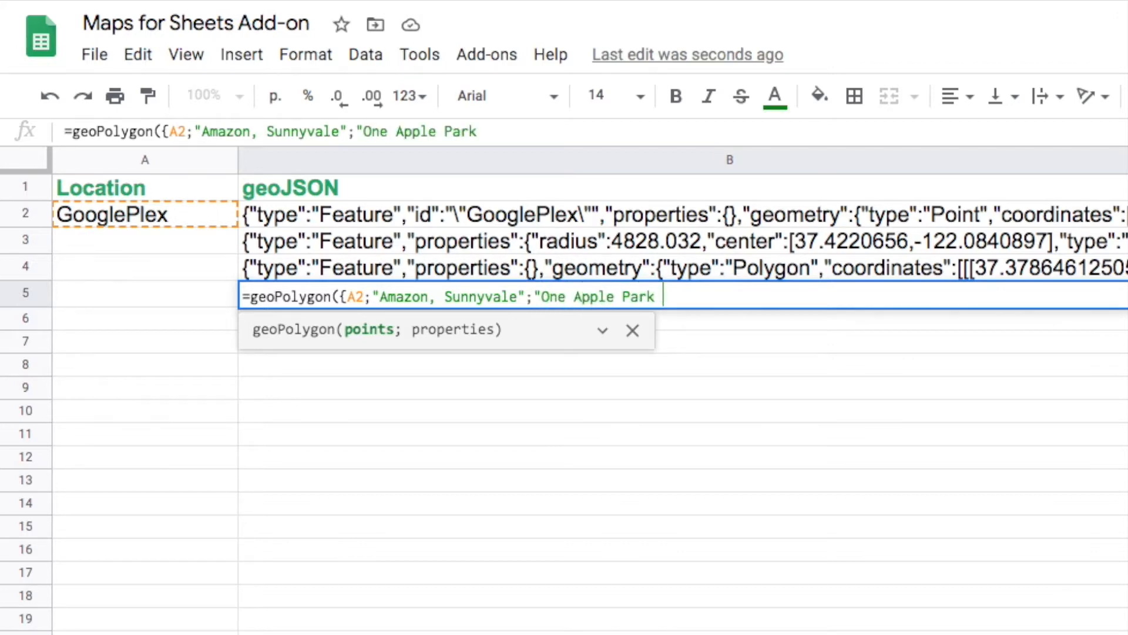
pyautogui.write('Way')
pyautogui.write('})')
pyautogui.press('Return')
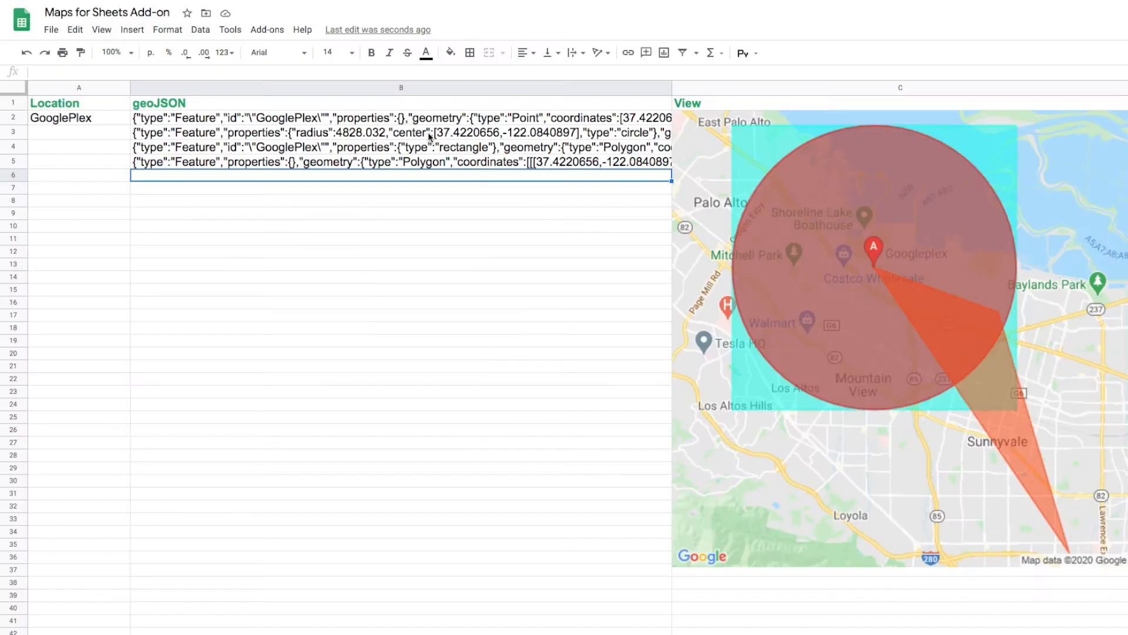
# - Edit the circle in B3 with Draw shape, shrinking it to slightly under half its radius around Googleplex, and insert it back
pyautogui.click(424, 135)
pyautogui.click(269, 31)
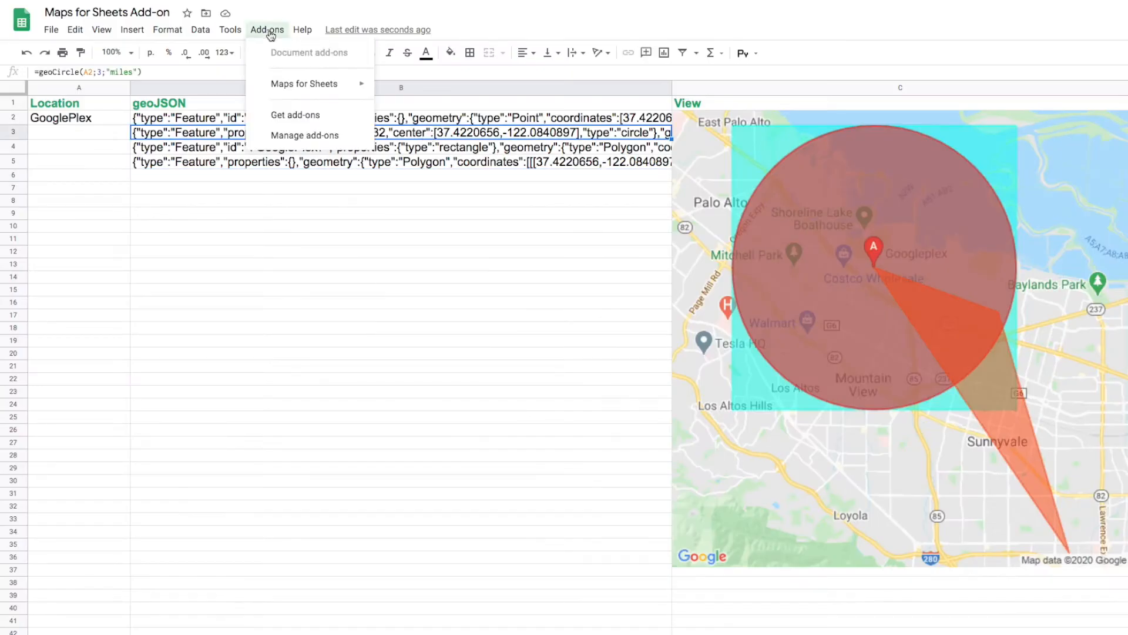
pyautogui.moveTo(303, 86)
pyautogui.moveTo(411, 106)
pyautogui.moveTo(680, 266)
pyautogui.click(772, 395)
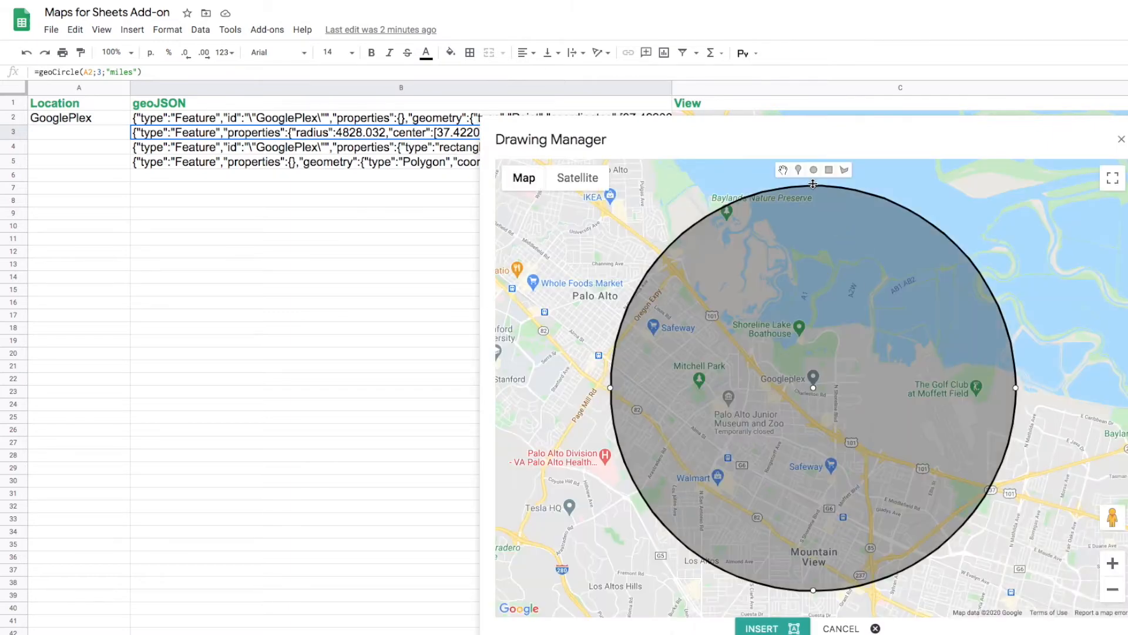
pyautogui.moveTo(813, 185); pyautogui.dragTo(823, 306)
pyautogui.scroll(-1, 799, 470)
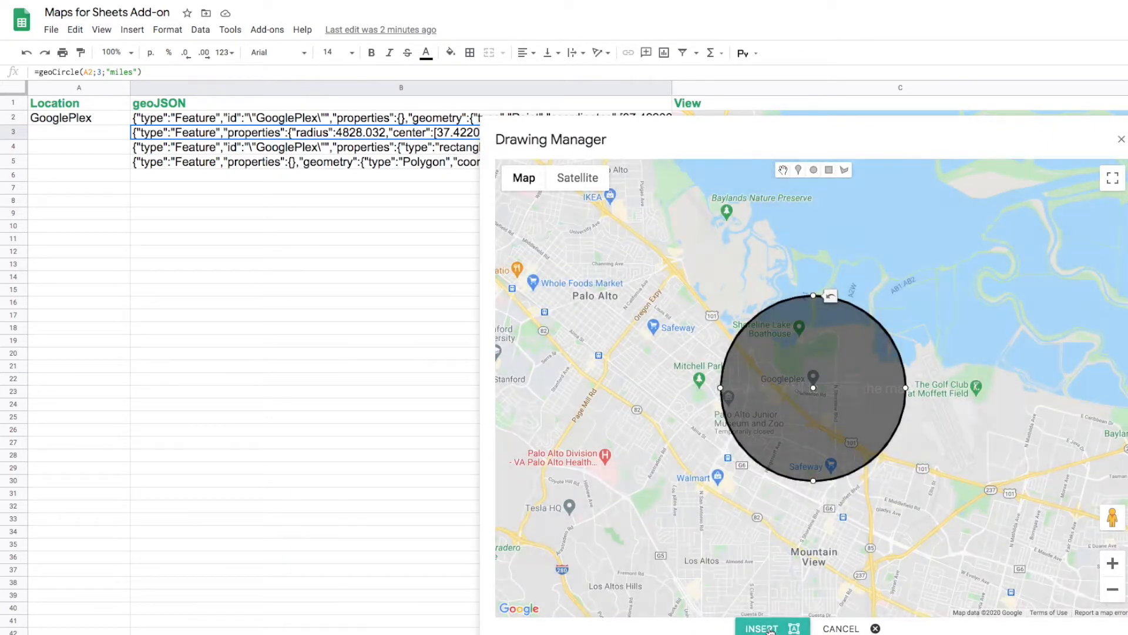
pyautogui.click(771, 628)
# - Edit the rectangle in B4 with Draw shape, pulling its northeast and southwest corners inward to a wide, low area, and insert it
pyautogui.click(268, 29)
pyautogui.moveTo(304, 84)
pyautogui.moveTo(426, 108)
pyautogui.moveTo(646, 278)
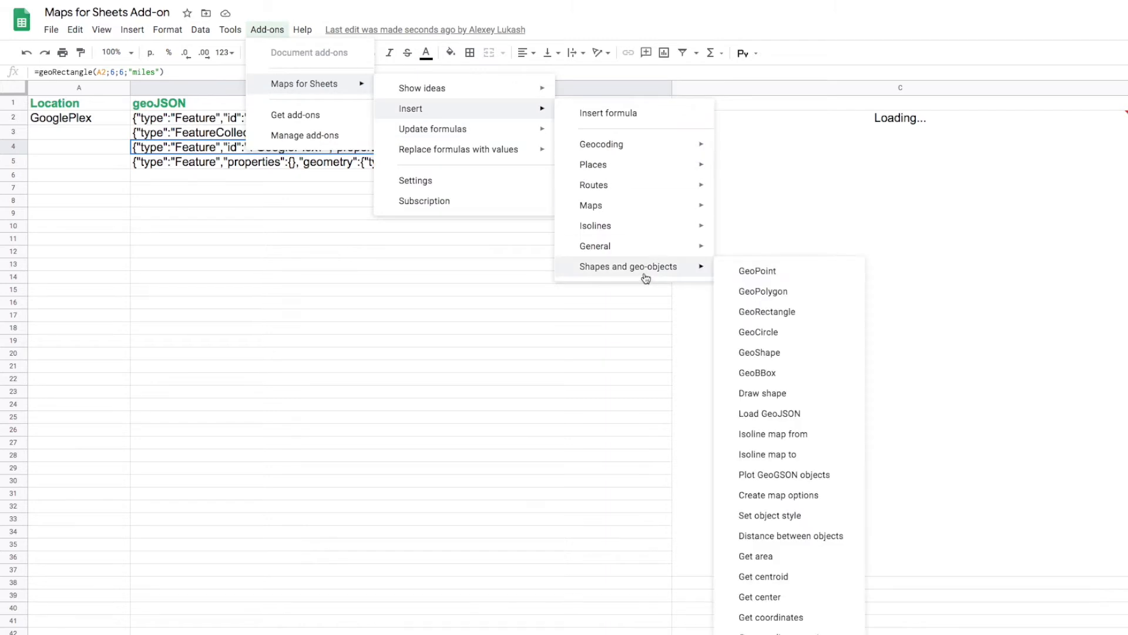
pyautogui.click(777, 394)
pyautogui.moveTo(1018, 190); pyautogui.dragTo(903, 285)
pyautogui.moveTo(611, 591); pyautogui.dragTo(601, 421)
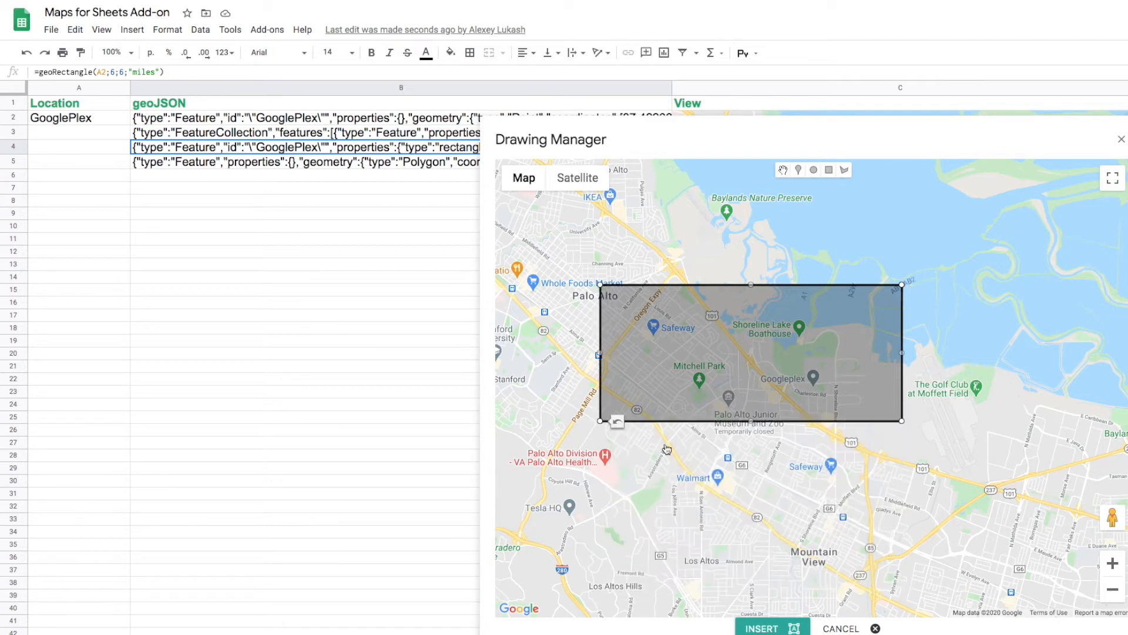
pyautogui.click(766, 628)
# - Edit the polygon in B5 with Draw shape, moving its corners and adding an edge point to surround Googleplex, and insert it
pyautogui.click(367, 163)
pyautogui.click(268, 30)
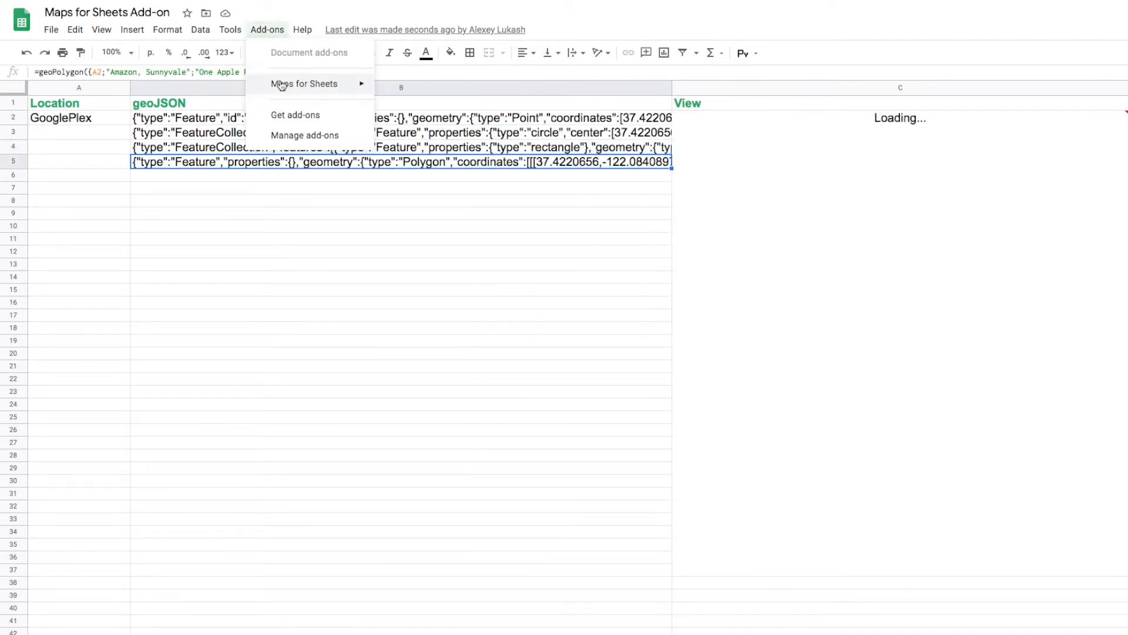
pyautogui.moveTo(318, 84)
pyautogui.moveTo(433, 111)
pyautogui.moveTo(643, 267)
pyautogui.click(763, 393)
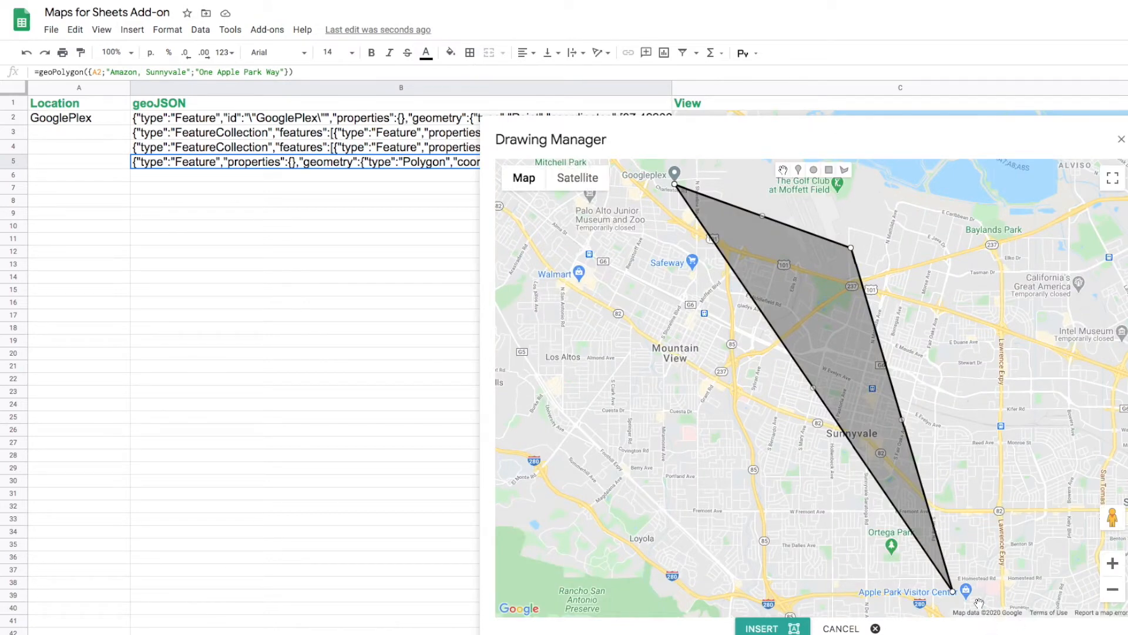
pyautogui.moveTo(953, 592); pyautogui.dragTo(692, 349)
pyautogui.moveTo(893, 231); pyautogui.dragTo(816, 414)
pyautogui.moveTo(720, 449); pyautogui.dragTo(850, 265)
pyautogui.moveTo(824, 369); pyautogui.dragTo(904, 332)
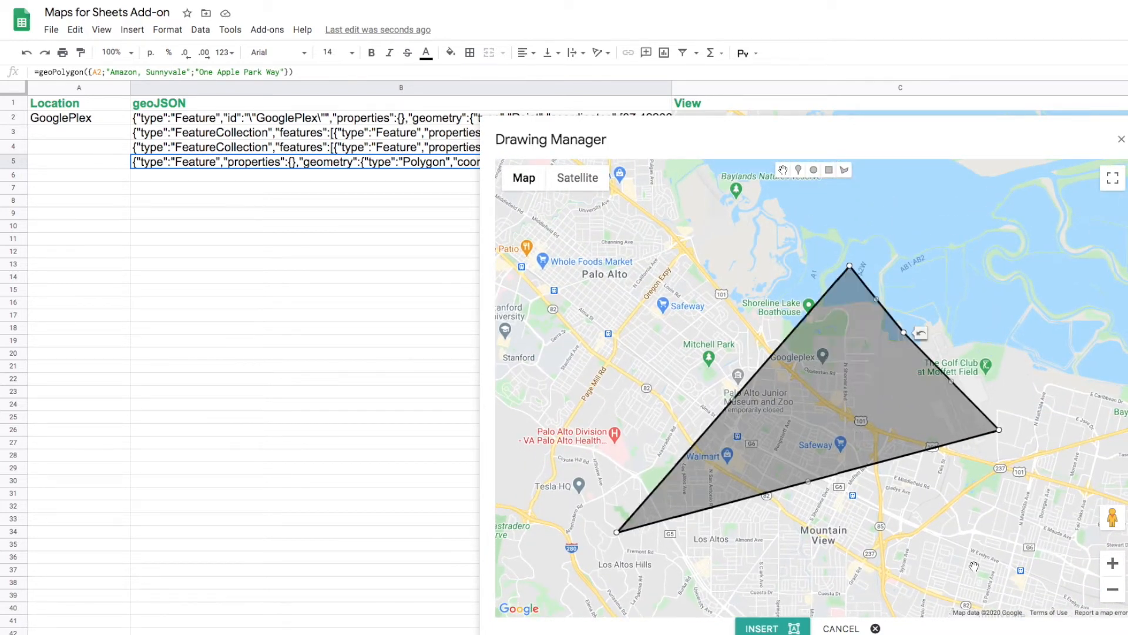
pyautogui.click(776, 629)
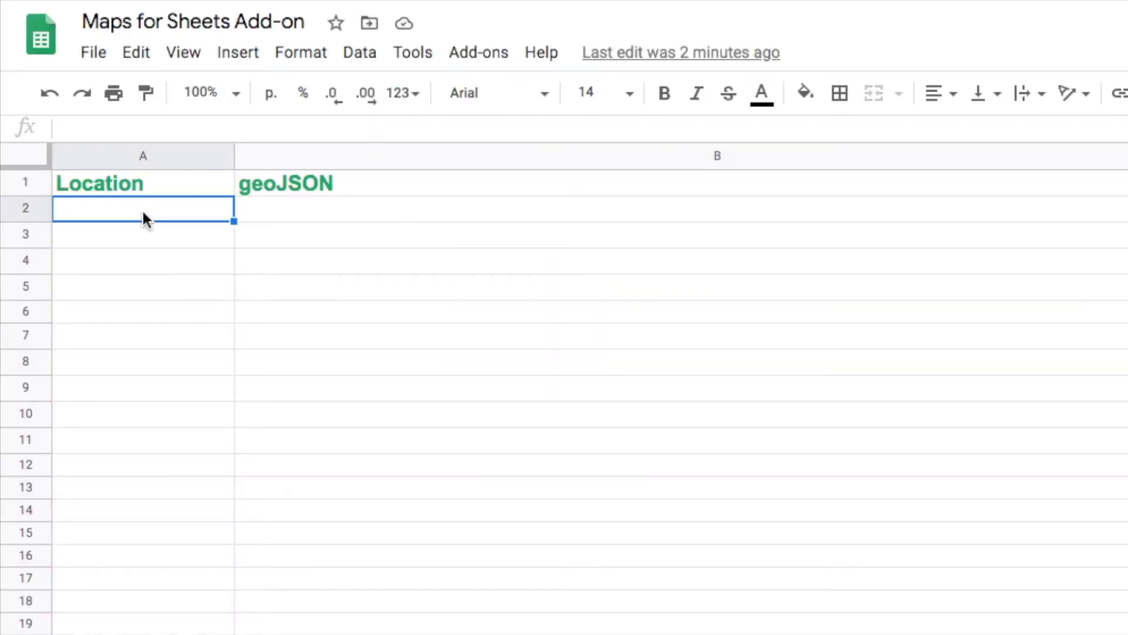
# - Enter the location "Mountain View, CA, USA" in A2
pyautogui.write('Mou')
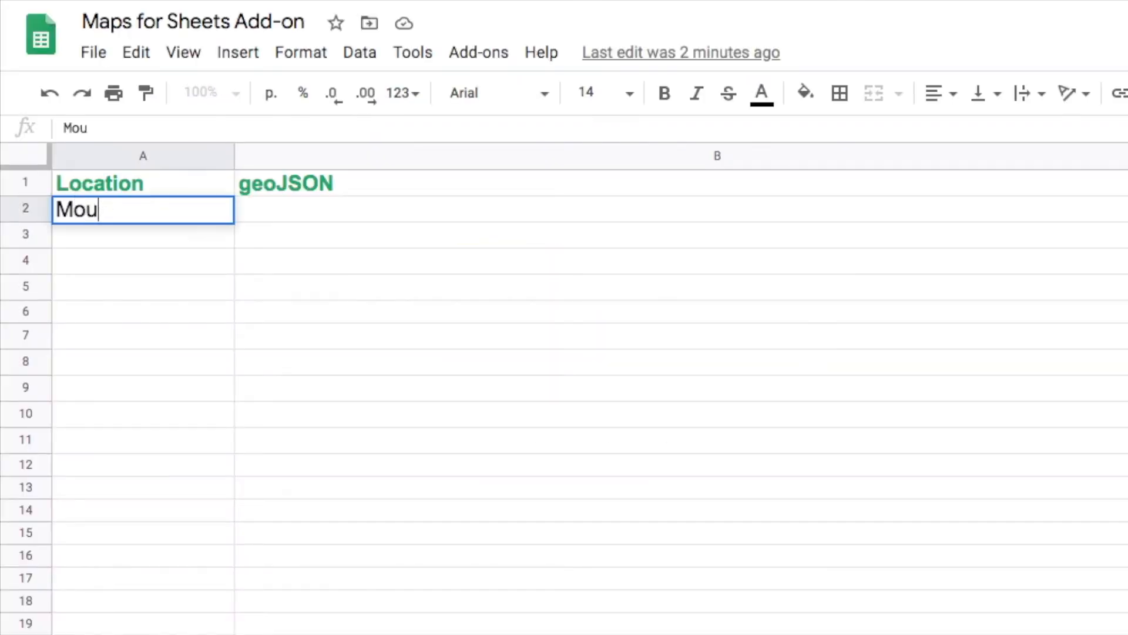
pyautogui.write('ntain View, CA, USA')
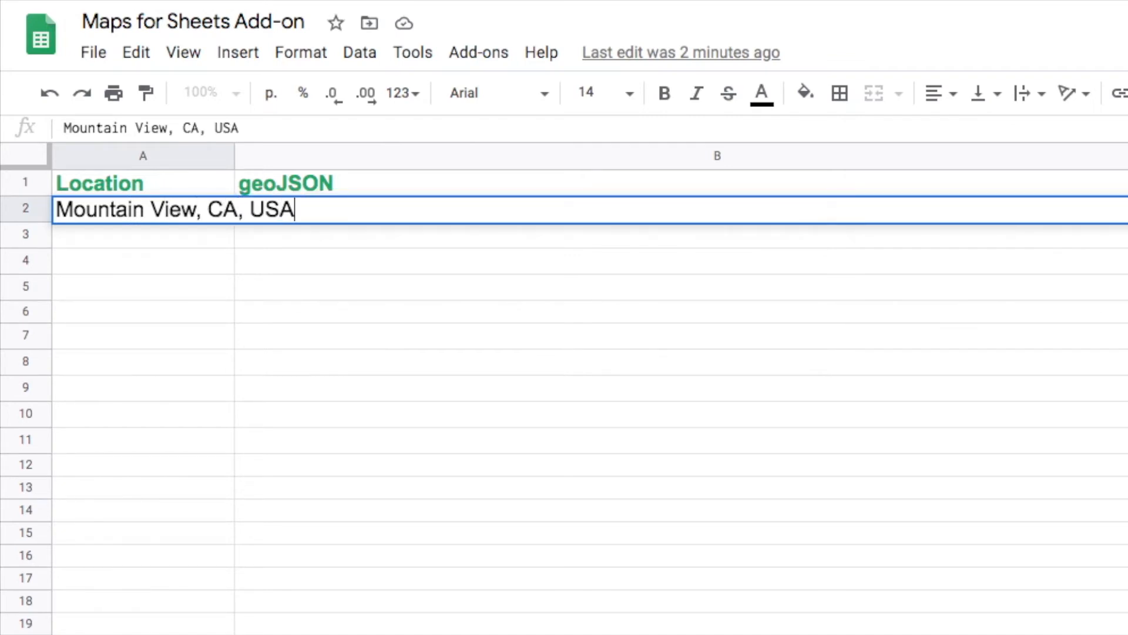
pyautogui.press('Tab')
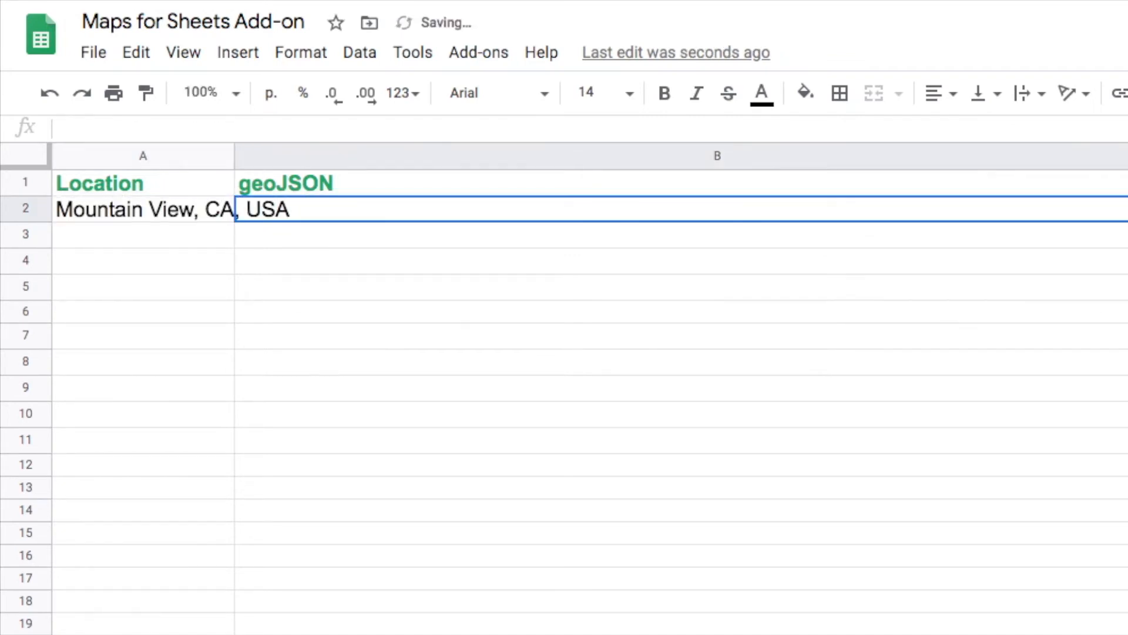
# - Enter the formula =geoShape(A2:A42) in B2 to generate shapes for the listed locations
pyautogui.write('=')
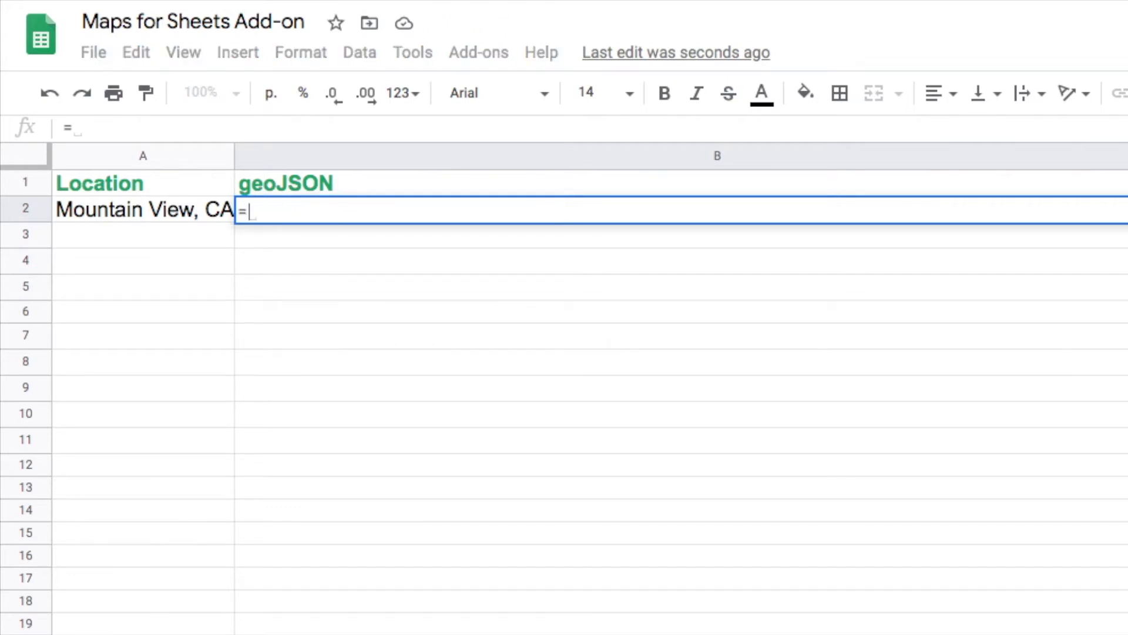
pyautogui.write('geoShape')
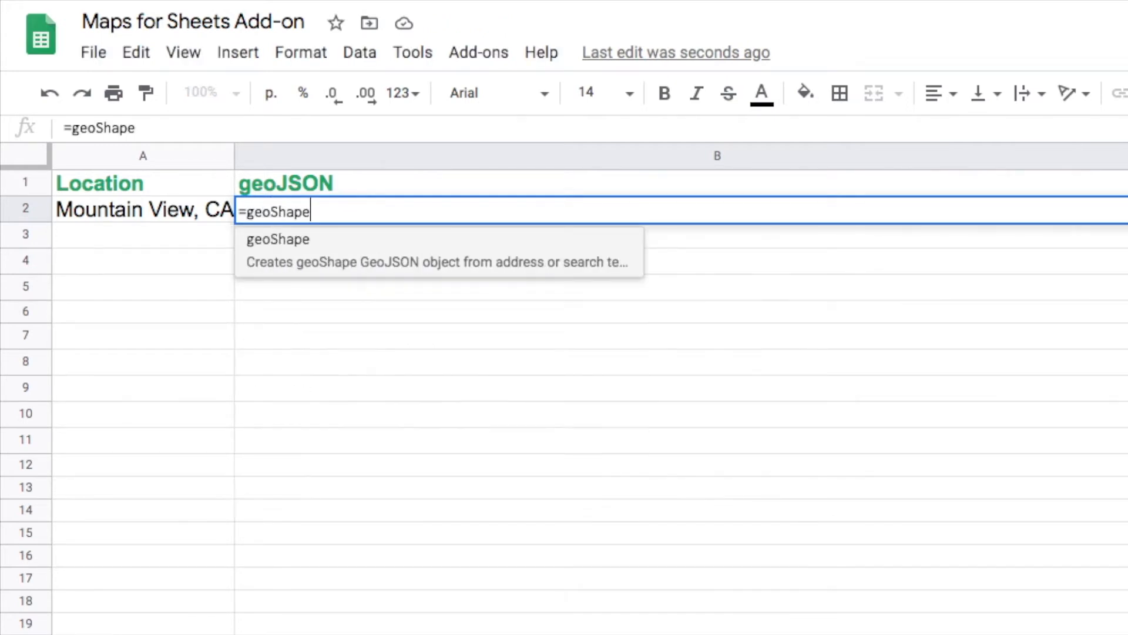
pyautogui.write('(A2:A42(')
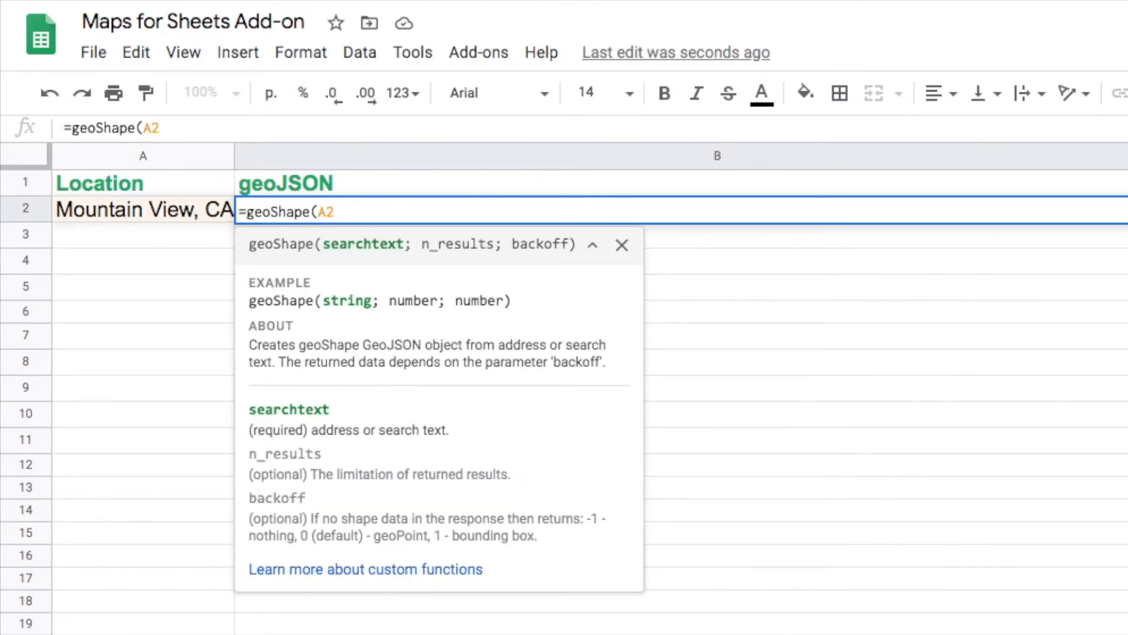
pyautogui.press('BackSpace')
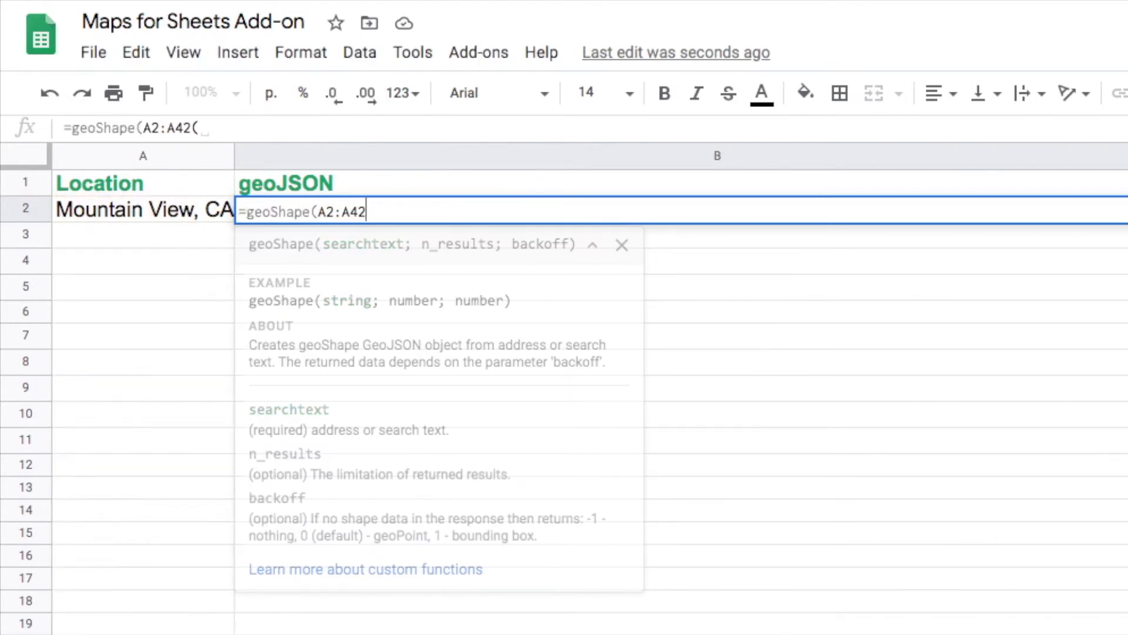
pyautogui.write(')')
pyautogui.press('Tab')
# - Enter the formula =IMAGE(geoToMap(B2:B42)) in C2 to plot the shapes on a map
pyautogui.write('=IMAGE(')
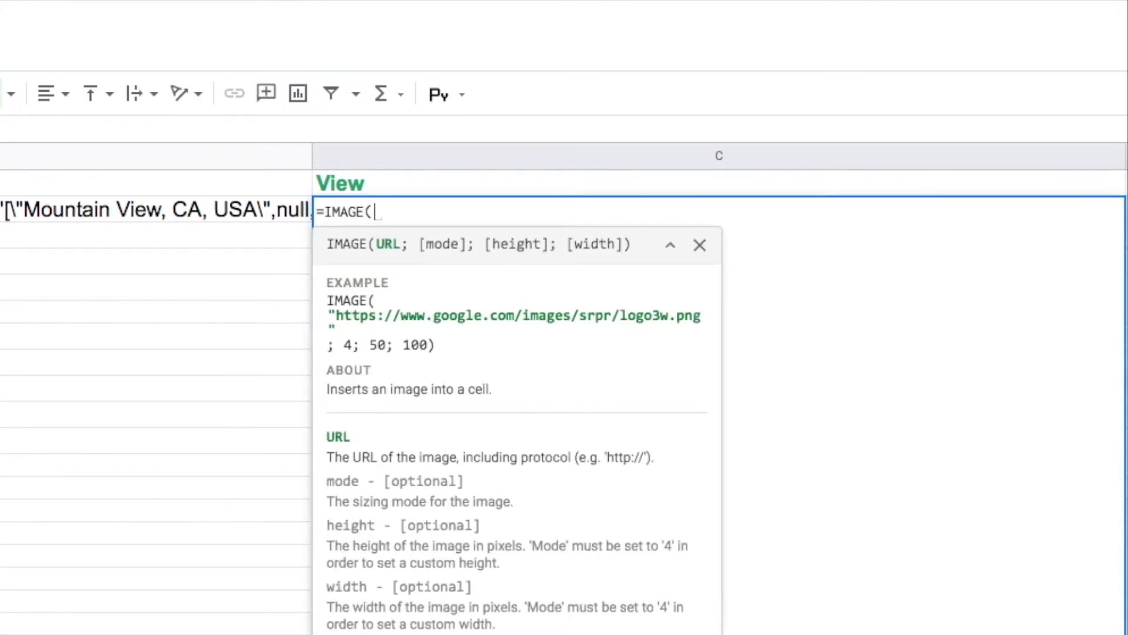
pyautogui.write('geoTo')
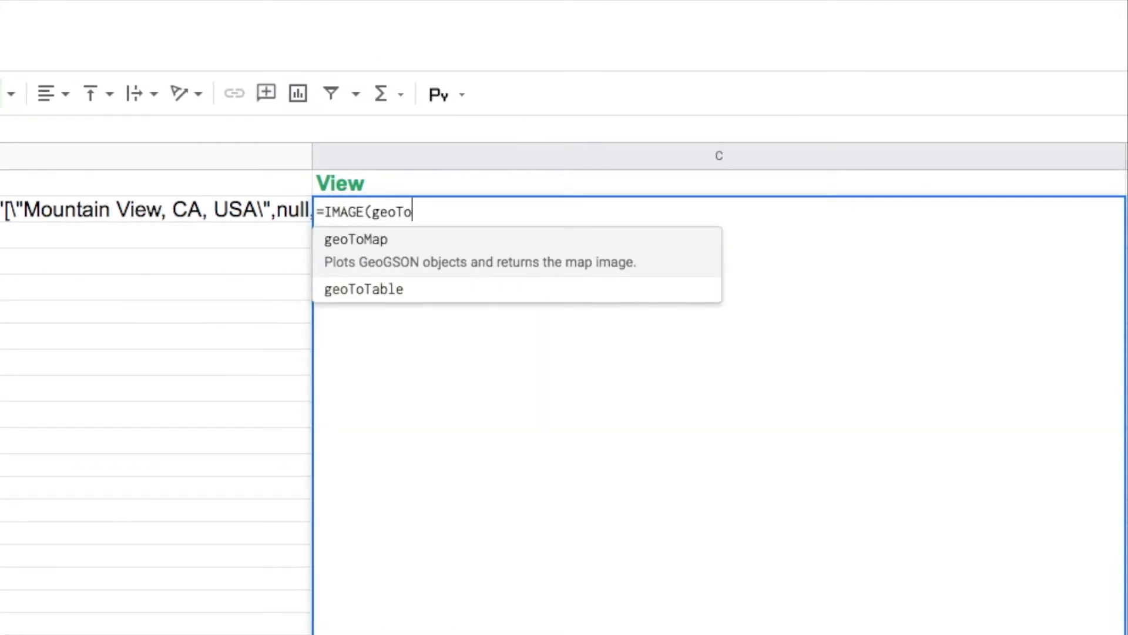
pyautogui.press('Tab')
pyautogui.write('B2:B42))')
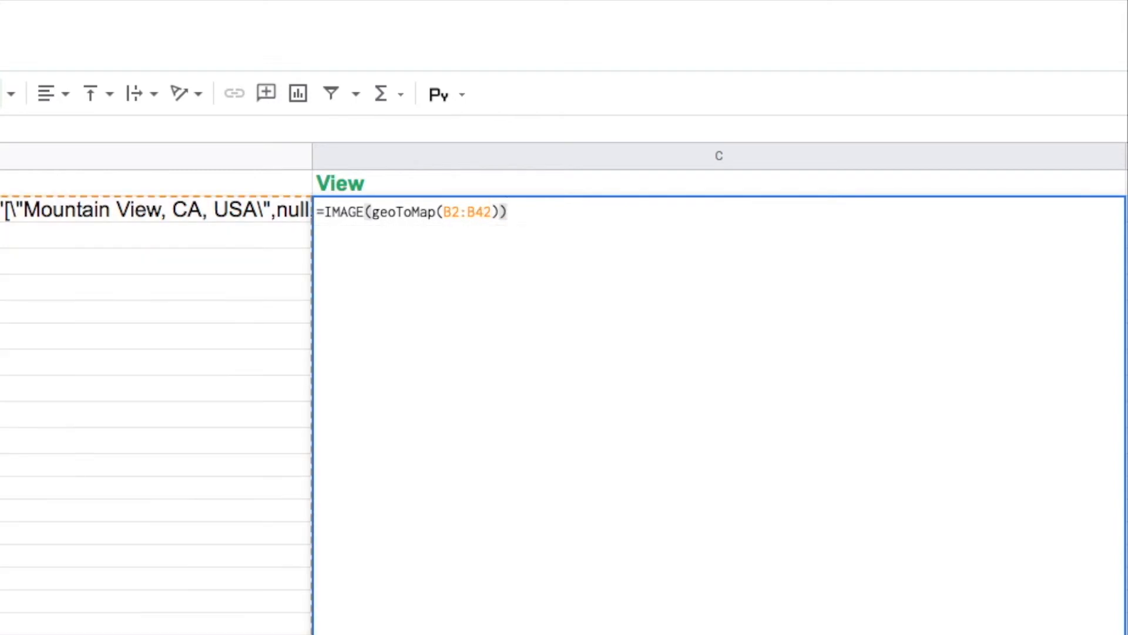
pyautogui.press('Return')
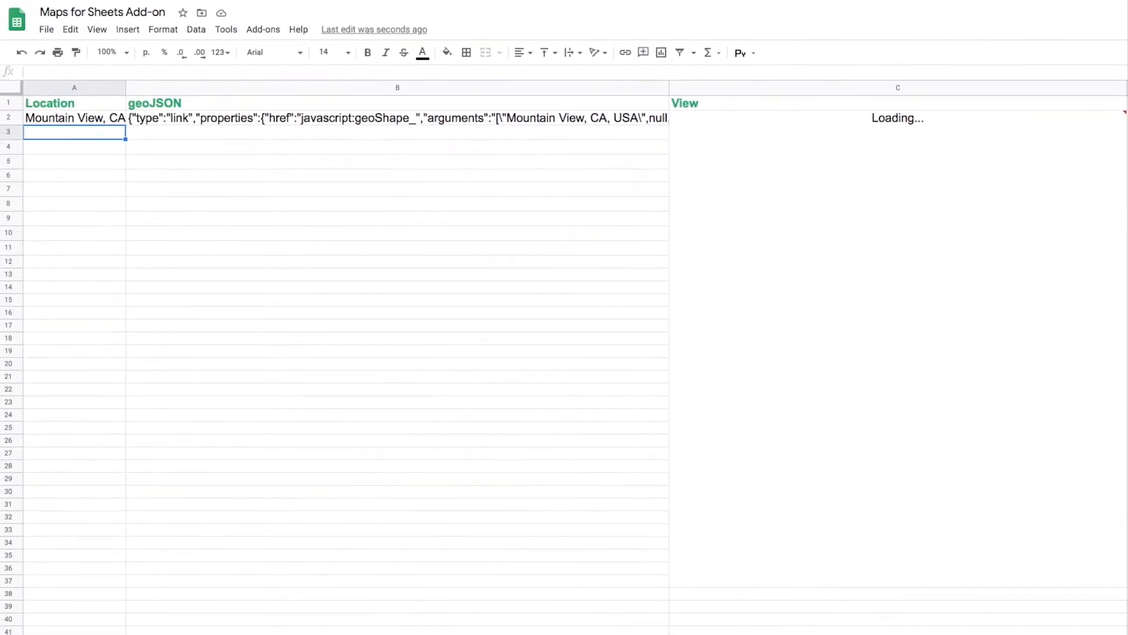
# - Add the postal code locations "94022, US", "94304, US" and "94305, US" in A3 to A5
pyautogui.write('94')
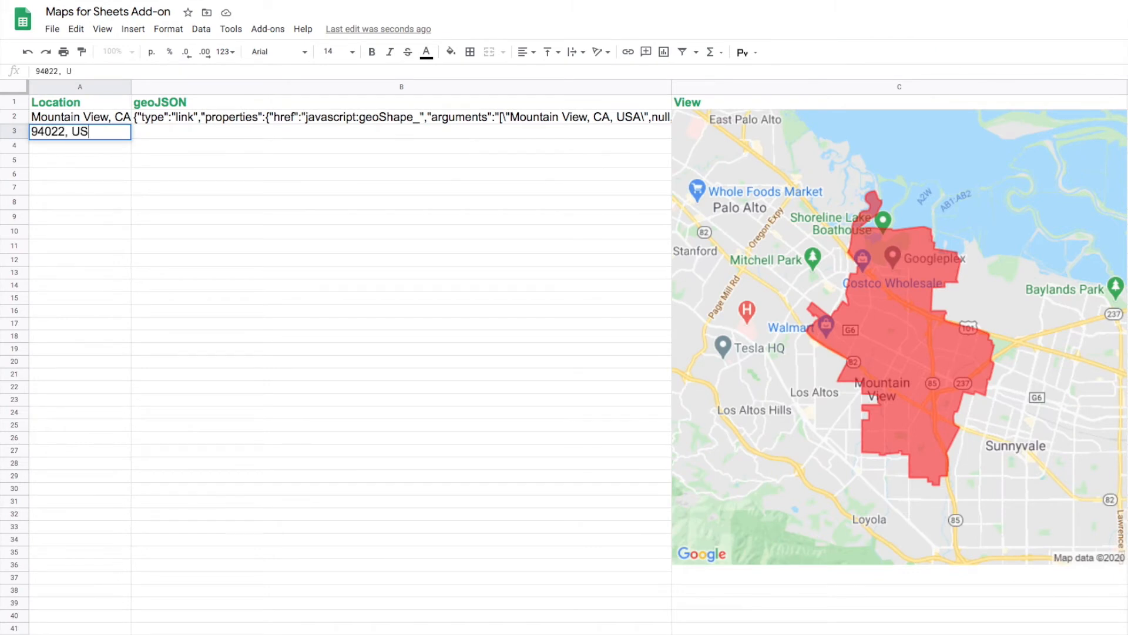
pyautogui.write('022, US')
pyautogui.press('Return')
pyautogui.write('94')
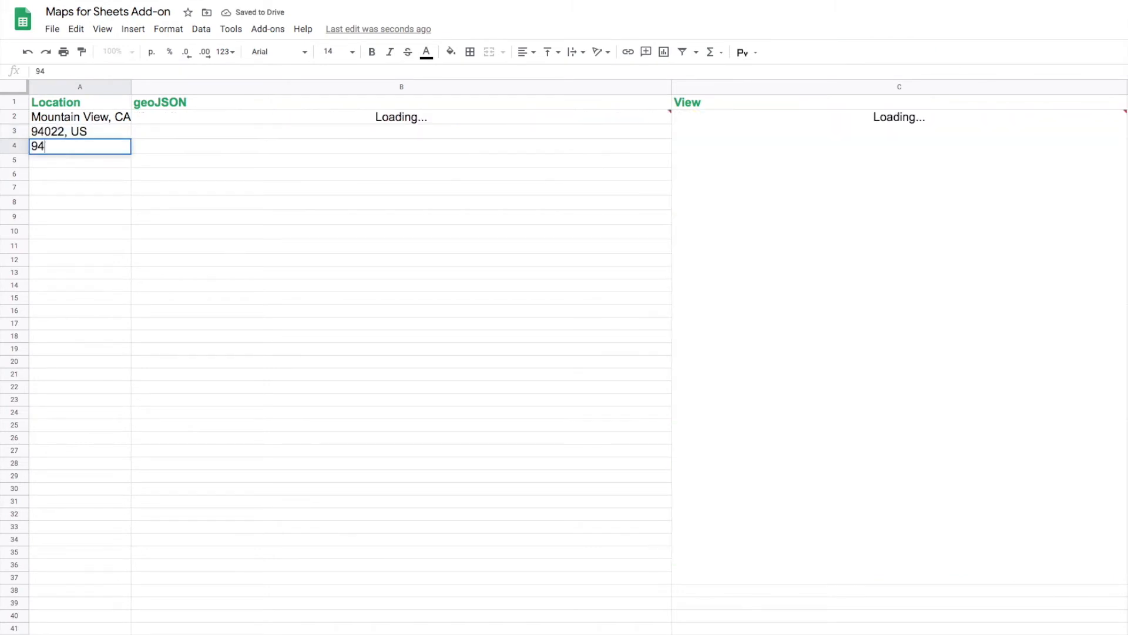
pyautogui.write('304,')
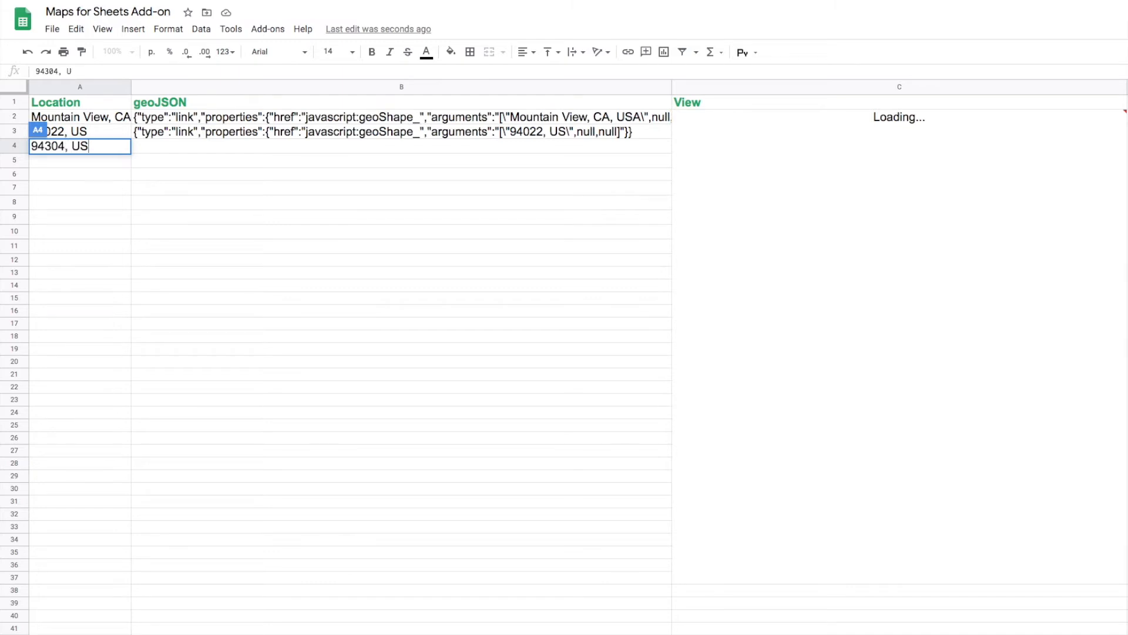
pyautogui.write(' US')
pyautogui.press('Return')
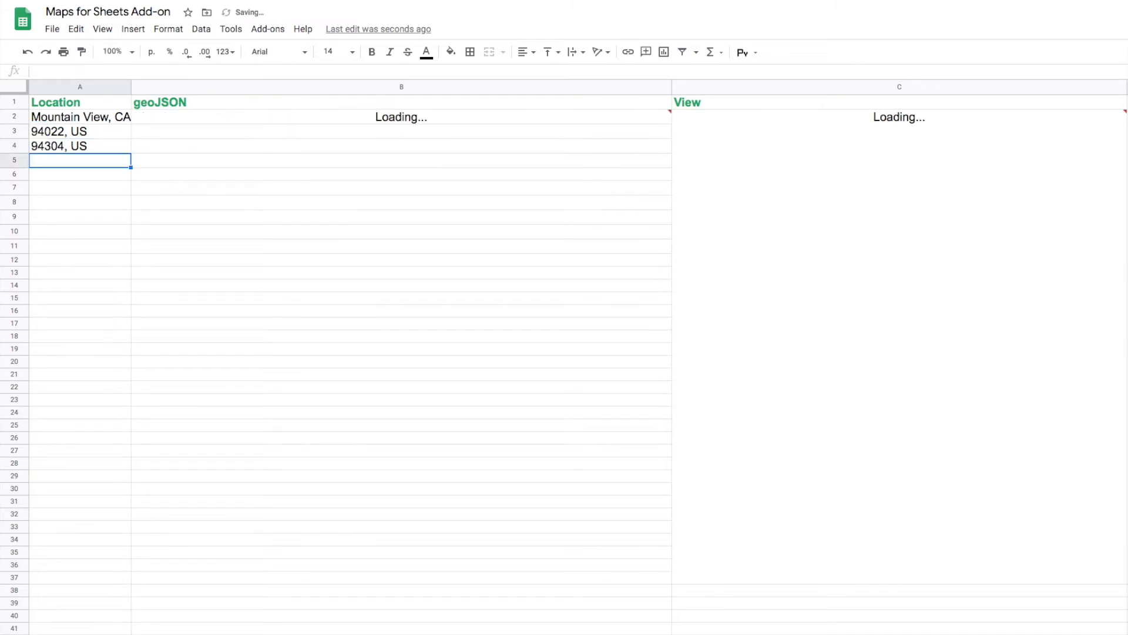
pyautogui.write('94305, US')
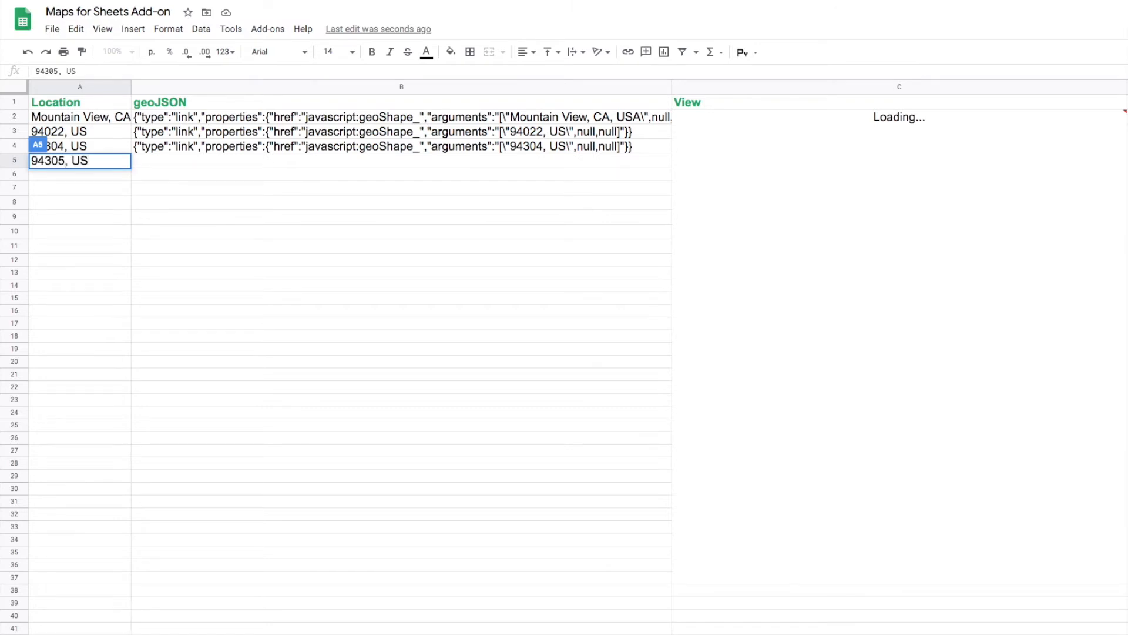
pyautogui.press('Return')
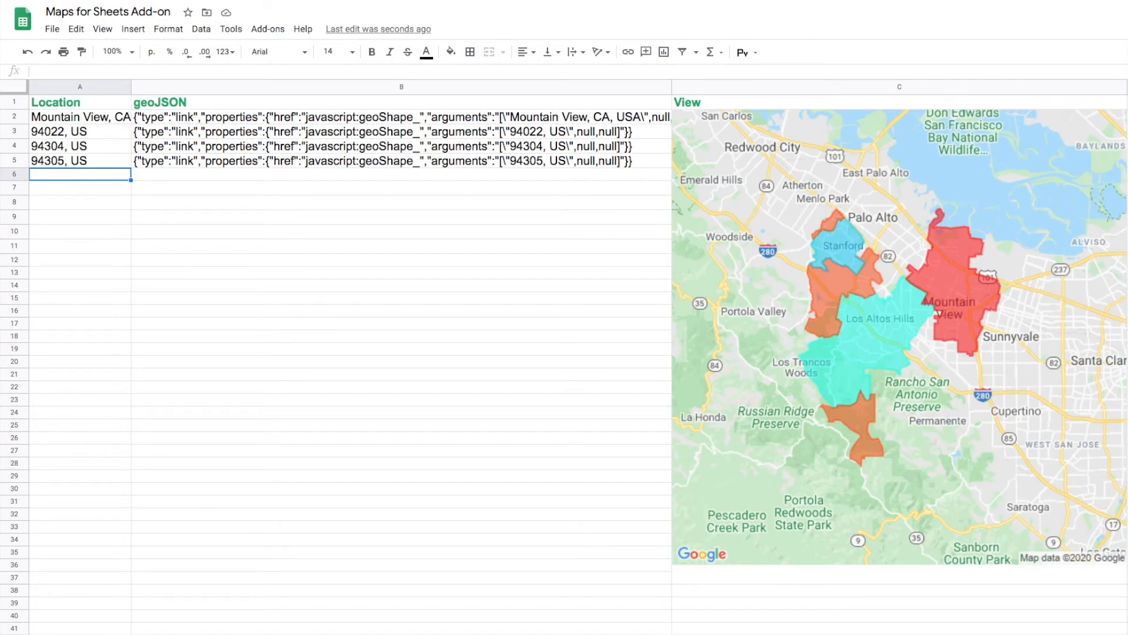
# - Clear the locations in A2 to A5 and enter "GooglePlex" in A2
pyautogui.click(80, 160)
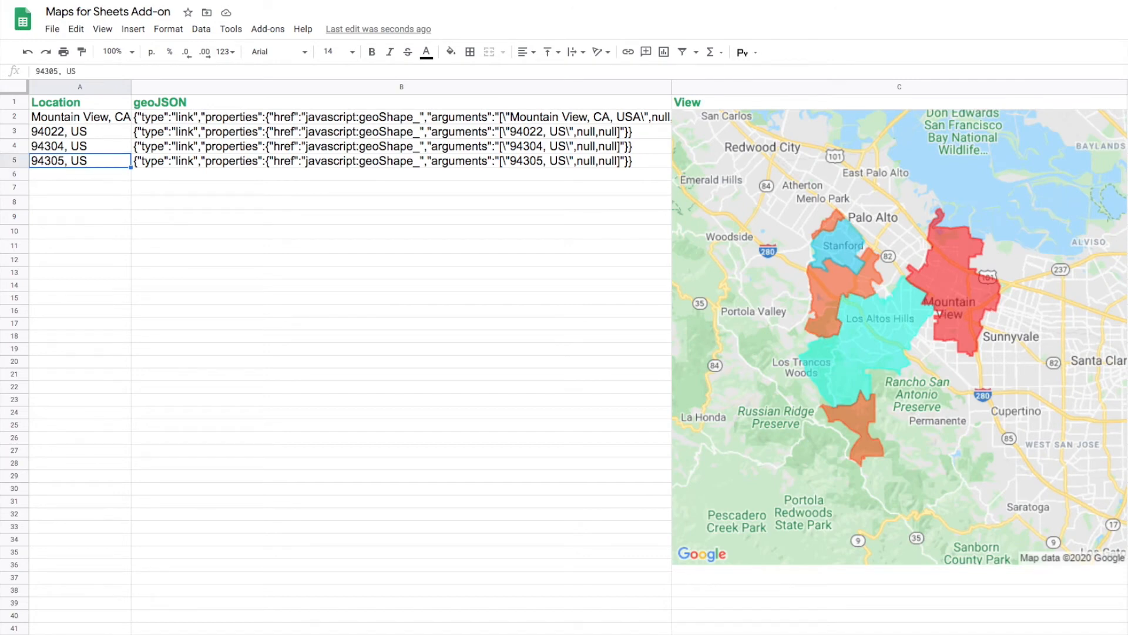
pyautogui.hotkey('shift', 'Up')
pyautogui.hotkey('shift', 'Up')
pyautogui.hotkey('shift', 'Up')
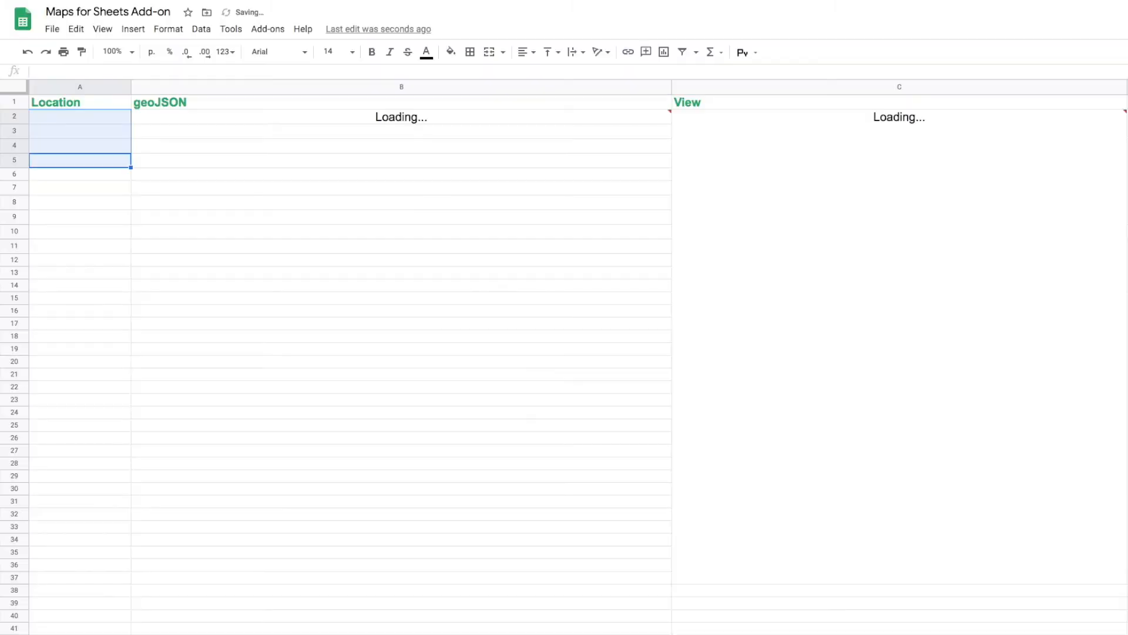
pyautogui.write('=g')
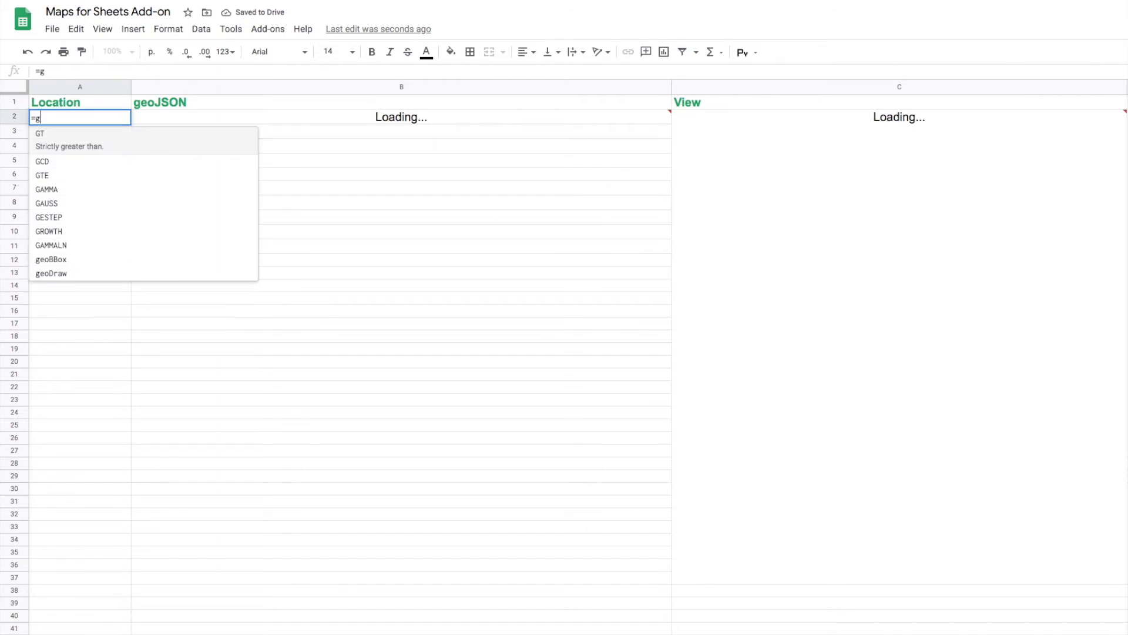
pyautogui.press('BackSpace')
pyautogui.press('BackSpace')
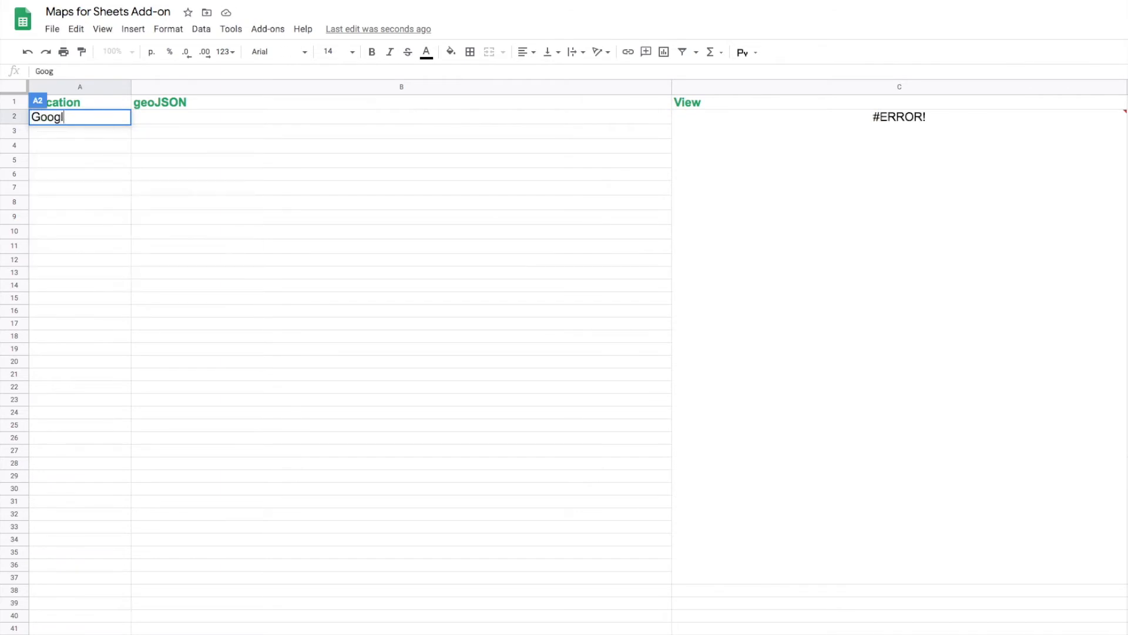
pyautogui.press('Tab')
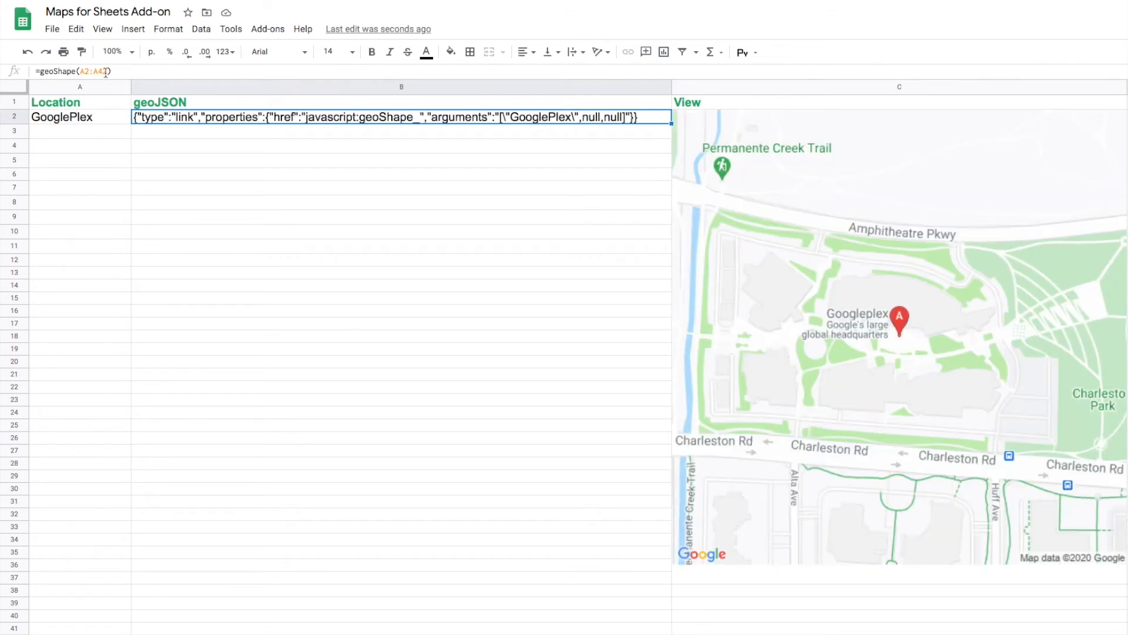
# - Extend the geoShape formula in B2 with a further argument after the range A2:A42
pyautogui.click(106, 71)
pyautogui.write('; ')
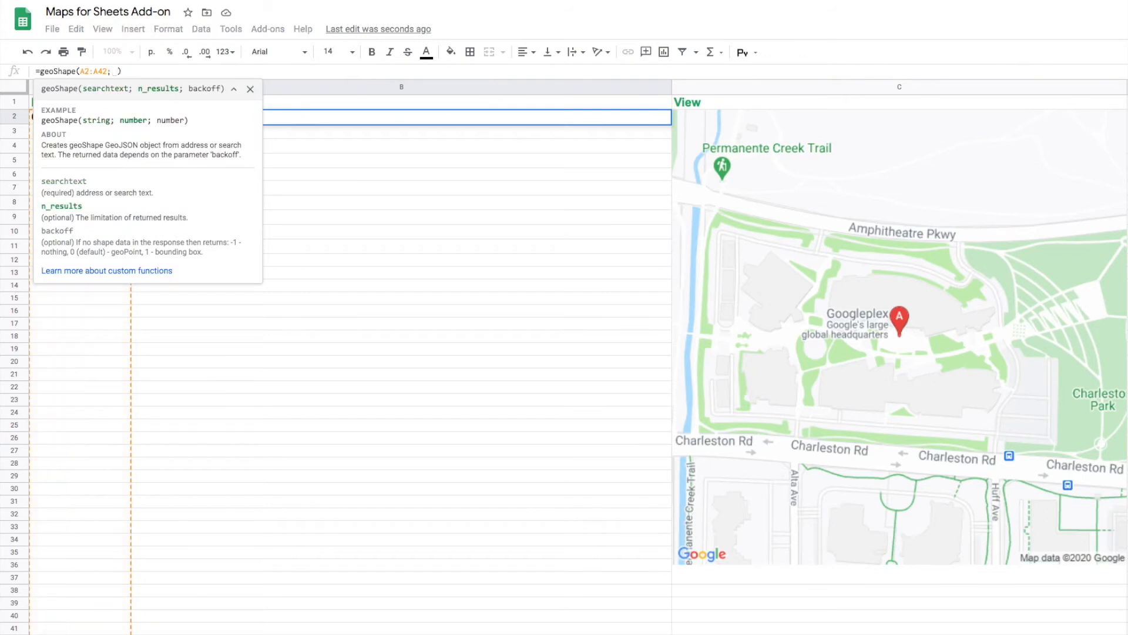
pyautogui.write('tru')
pyautogui.press('Return')
pyautogui.press('Return')
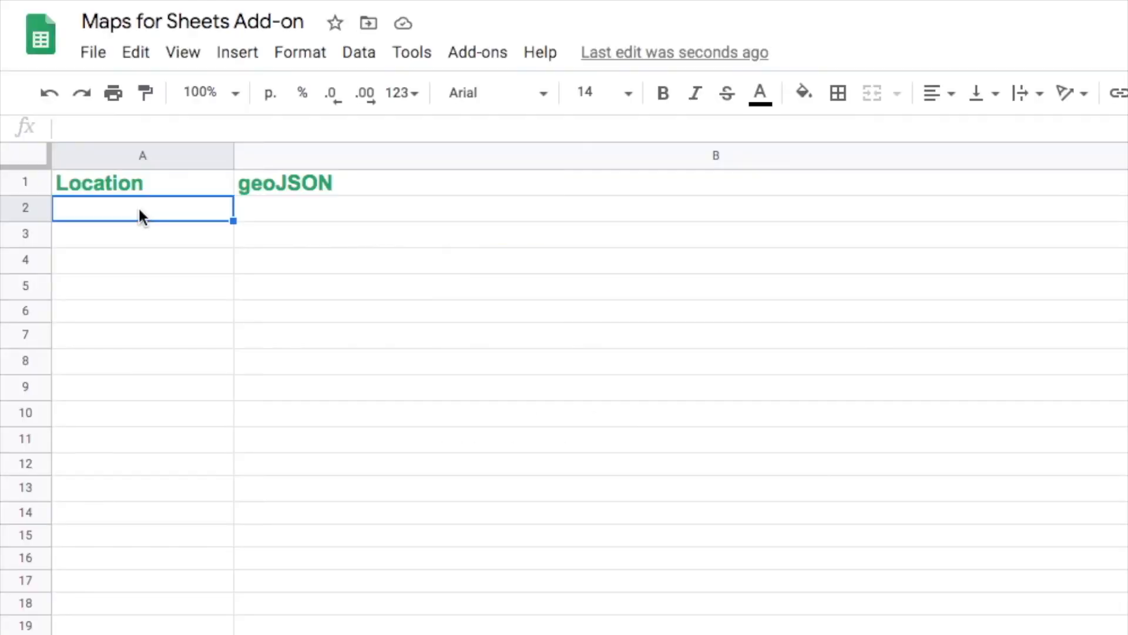
# - Enter "GooglePlex" in A2 and the formula =geoIsolineTo(A2;;"time";{400;800;1200;1600}) in B2
pyautogui.write('GooglePlex')
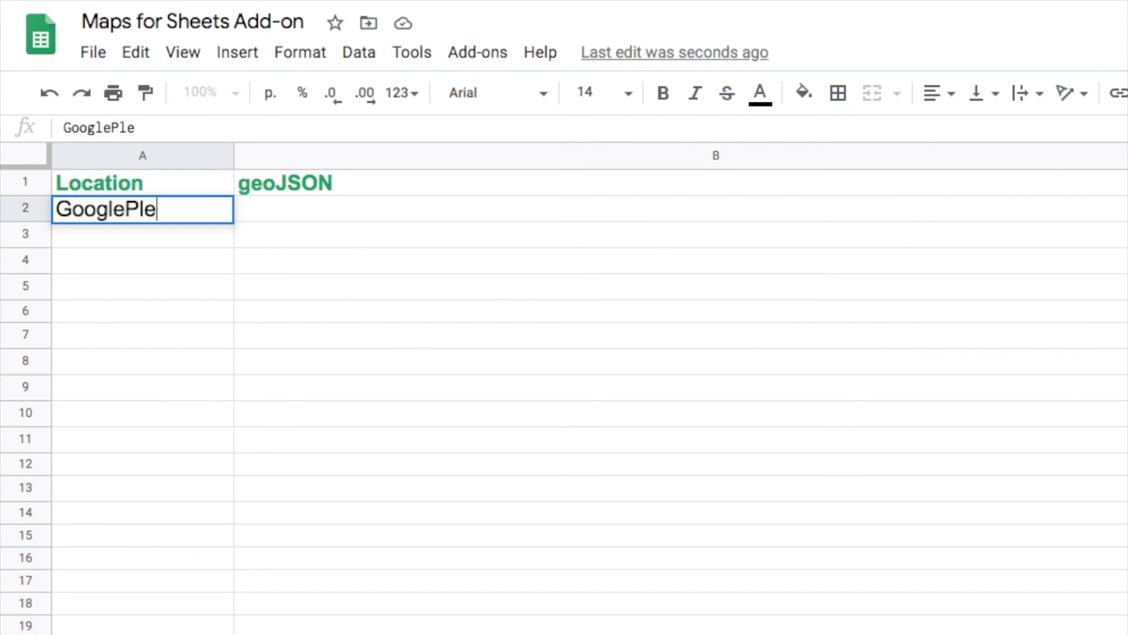
pyautogui.press('Tab')
pyautogui.write('=')
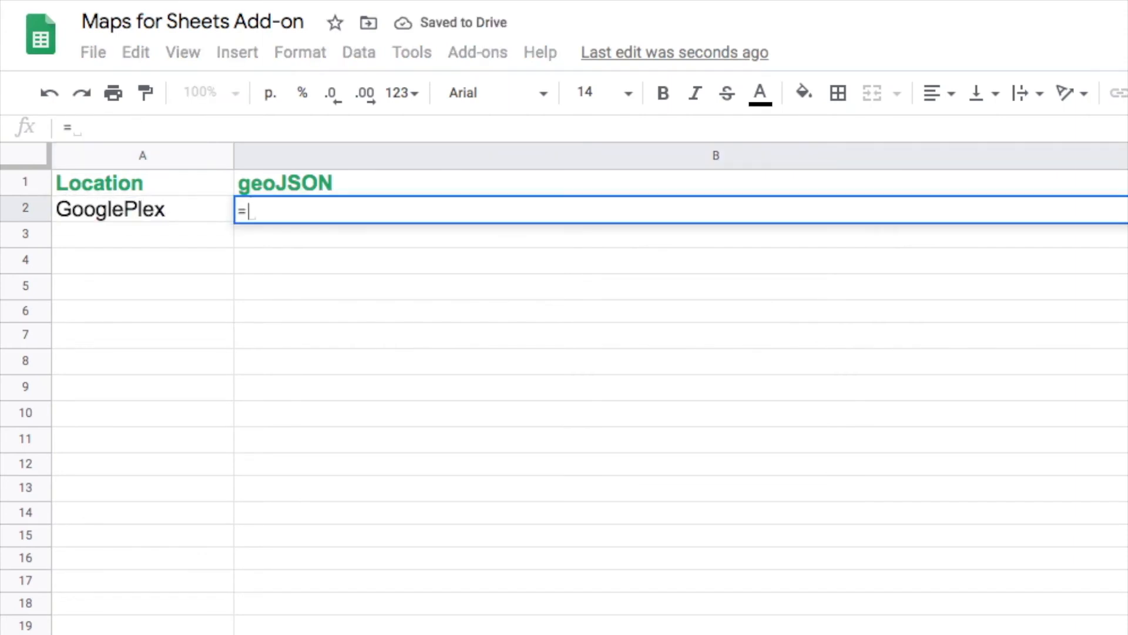
pyautogui.write('geoIsol')
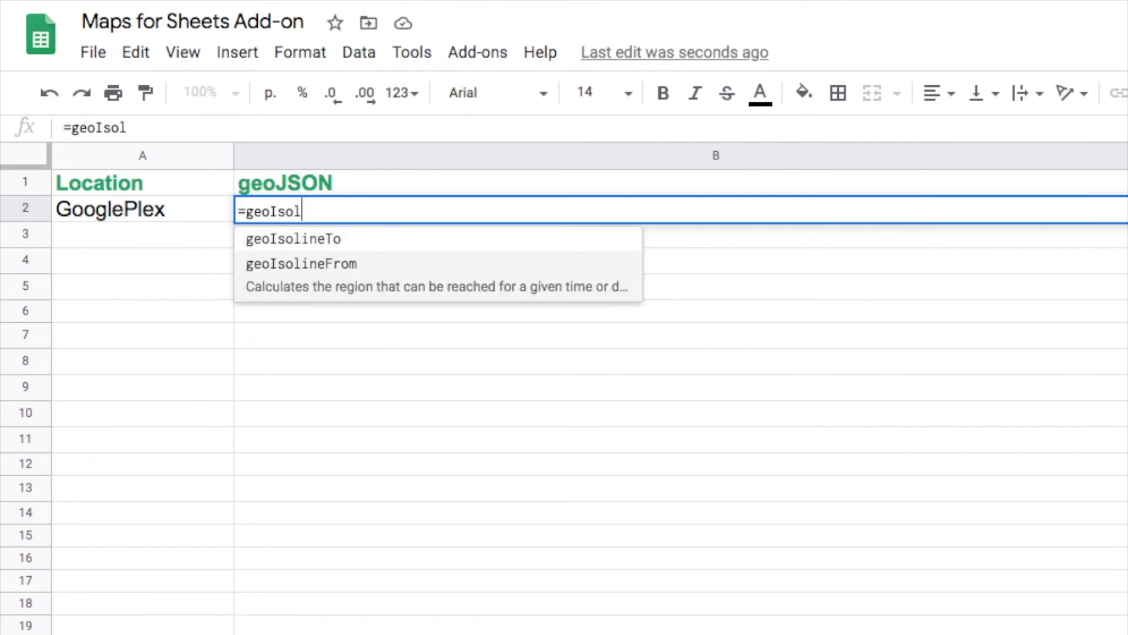
pyautogui.press('Tab')
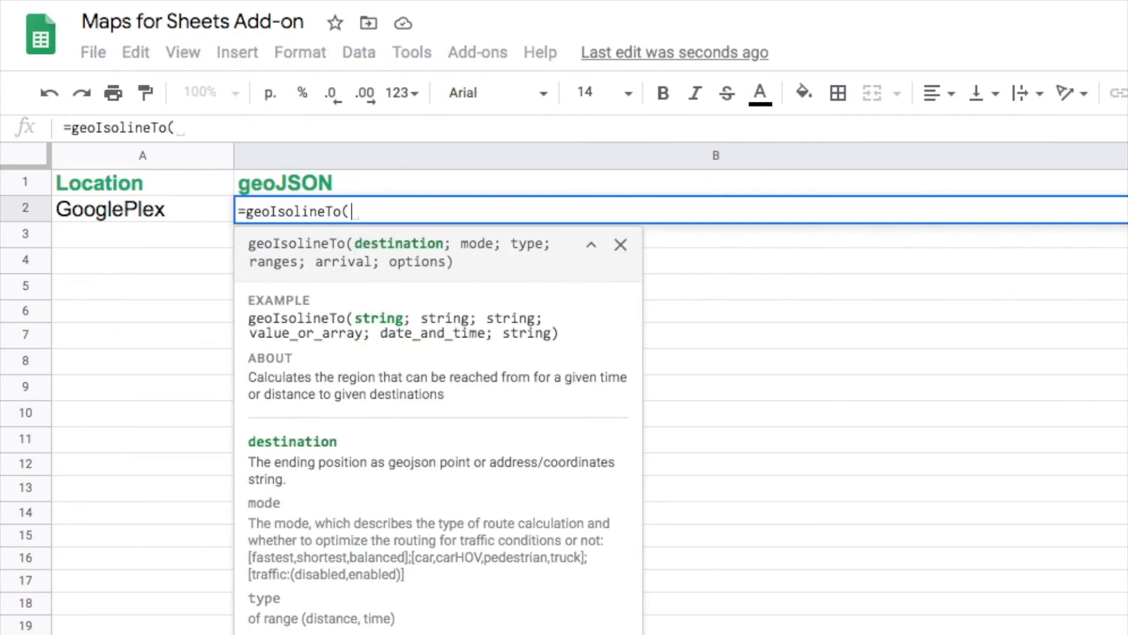
pyautogui.write('A2;;"time')
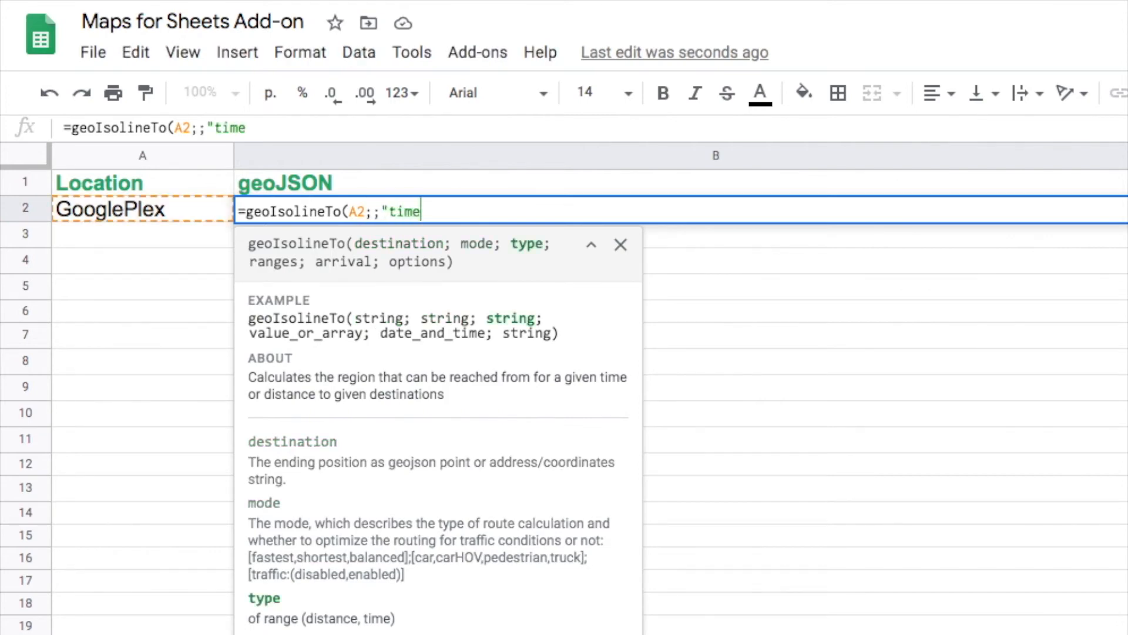
pyautogui.write('";{4')
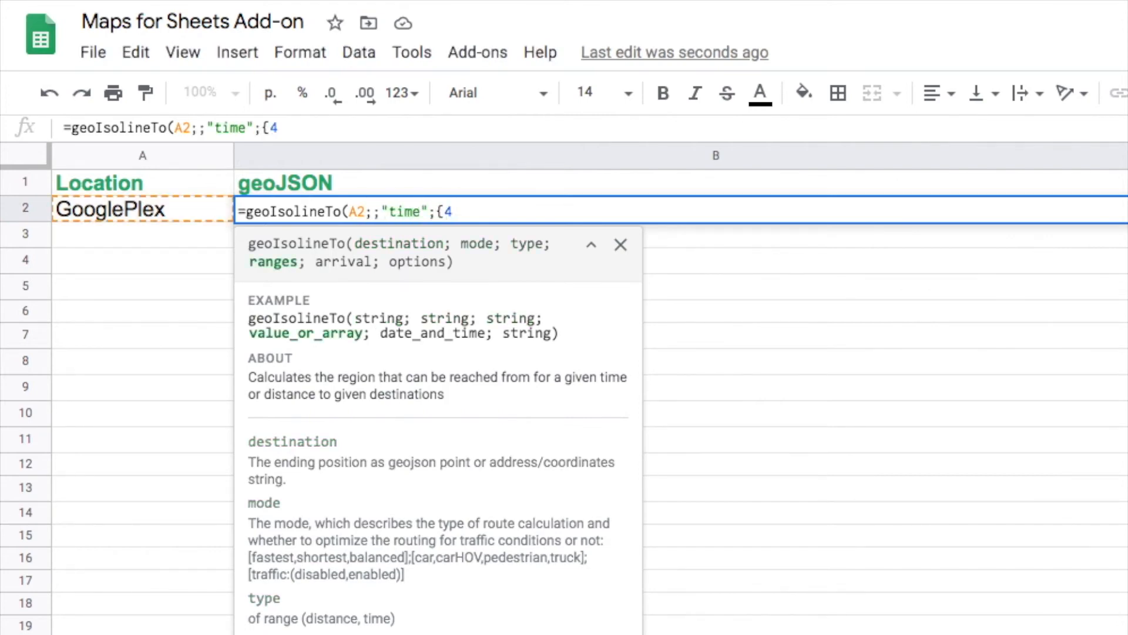
pyautogui.write('00;800;')
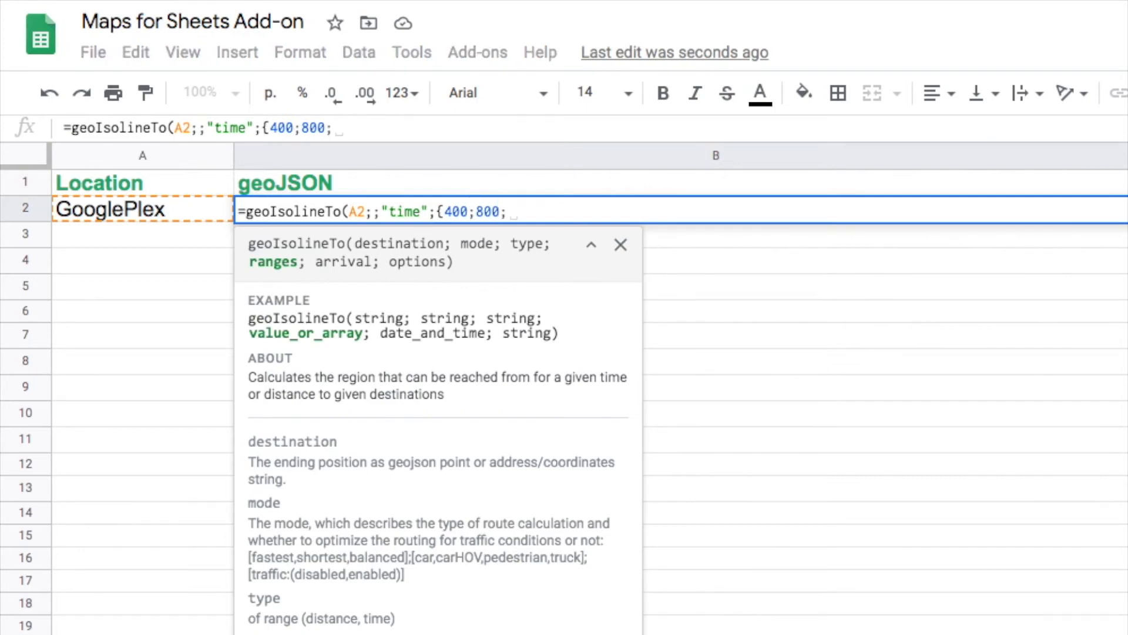
pyautogui.write('1200;1600})')
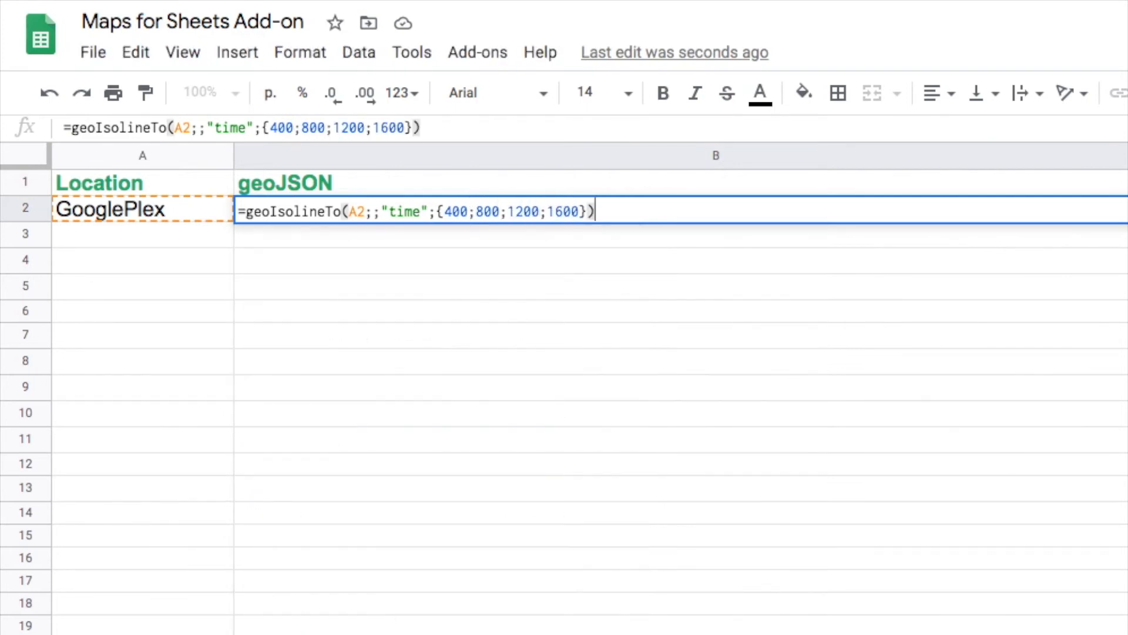
pyautogui.press('Return')
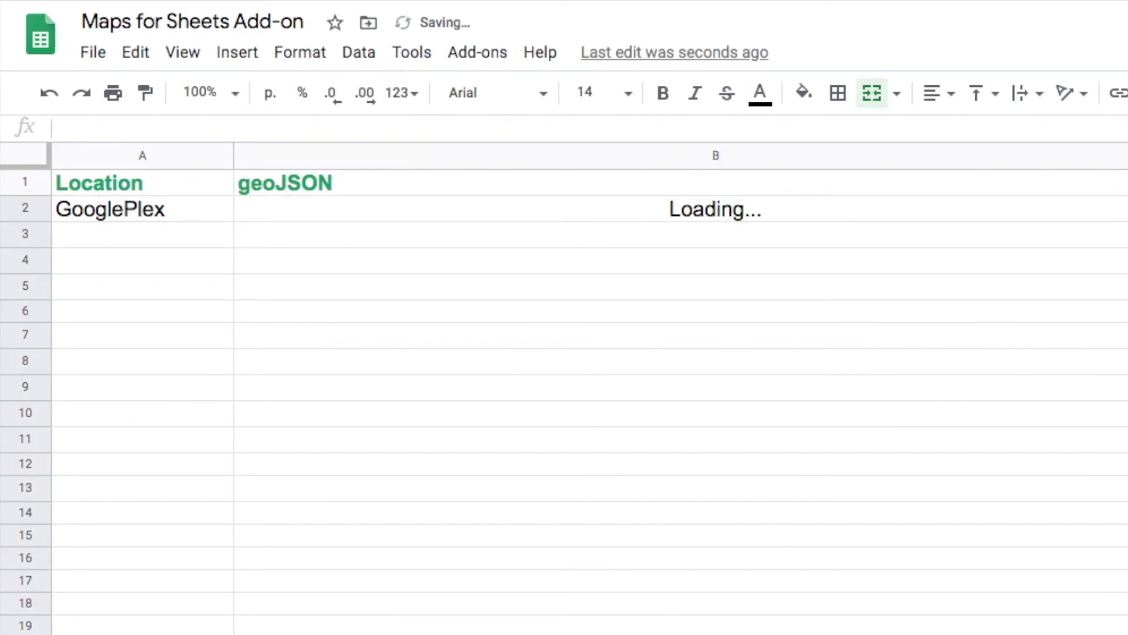
# - Enter the formula =IMAGE(geoToMap(B2)) in C2 to map the first isoline
pyautogui.write('=IMAGE(g')
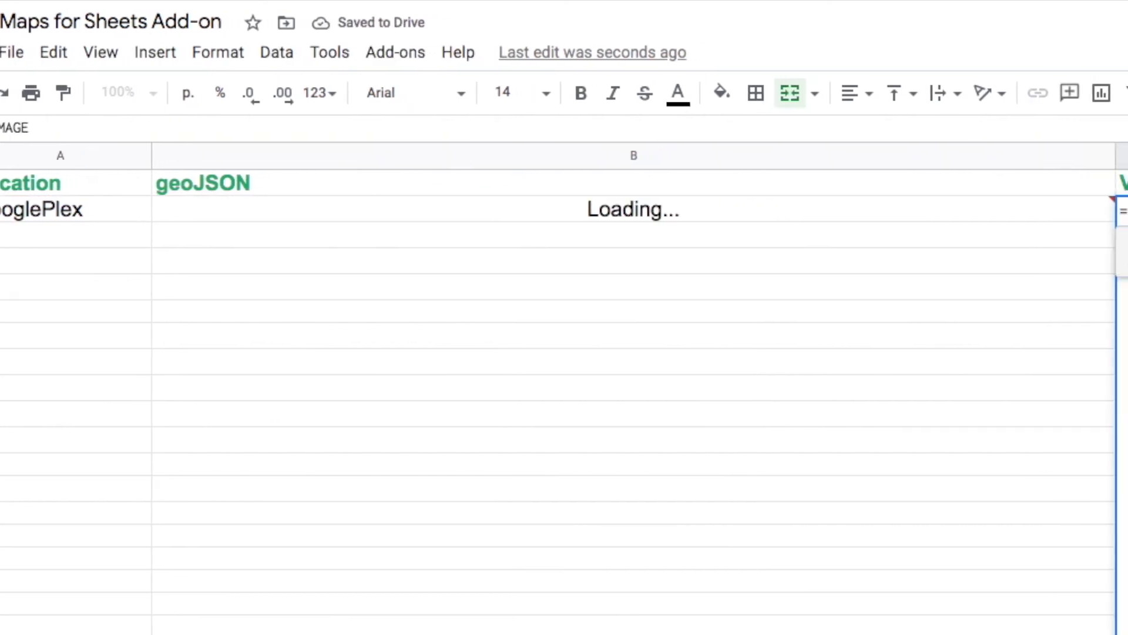
pyautogui.write('eoToM')
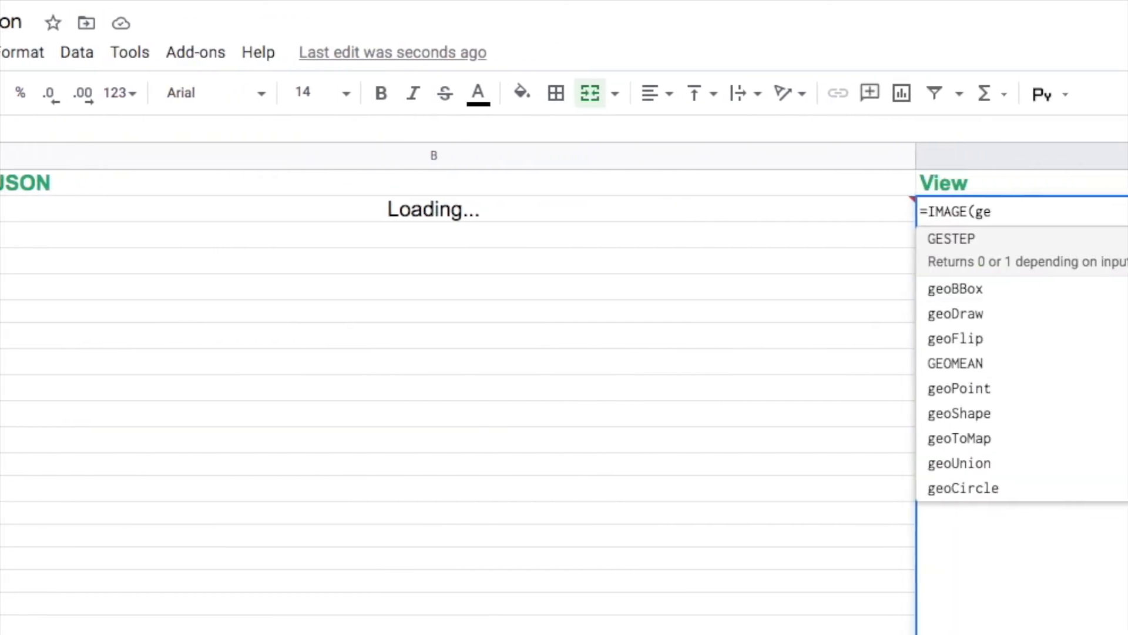
pyautogui.write('ap(')
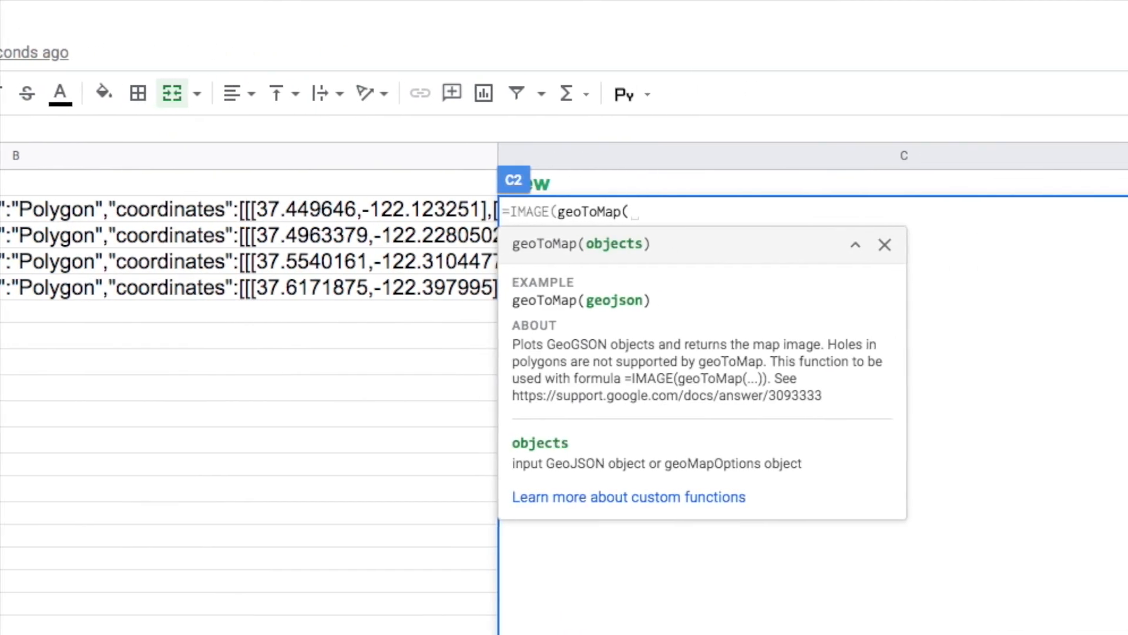
pyautogui.write('B2')
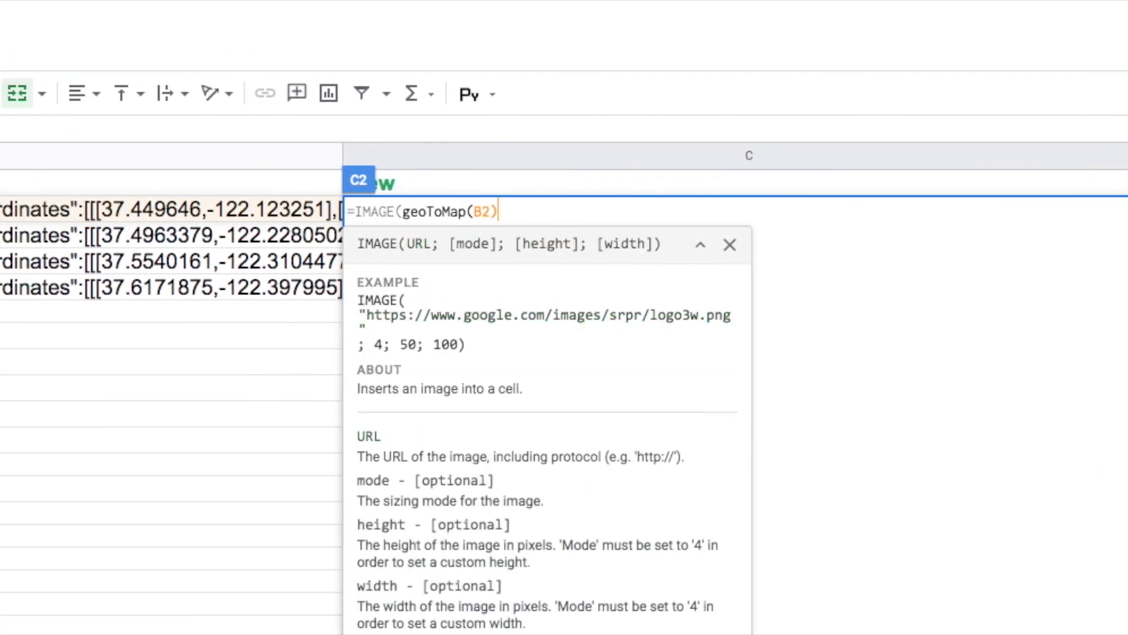
pyautogui.write('))')
pyautogui.press('Return')
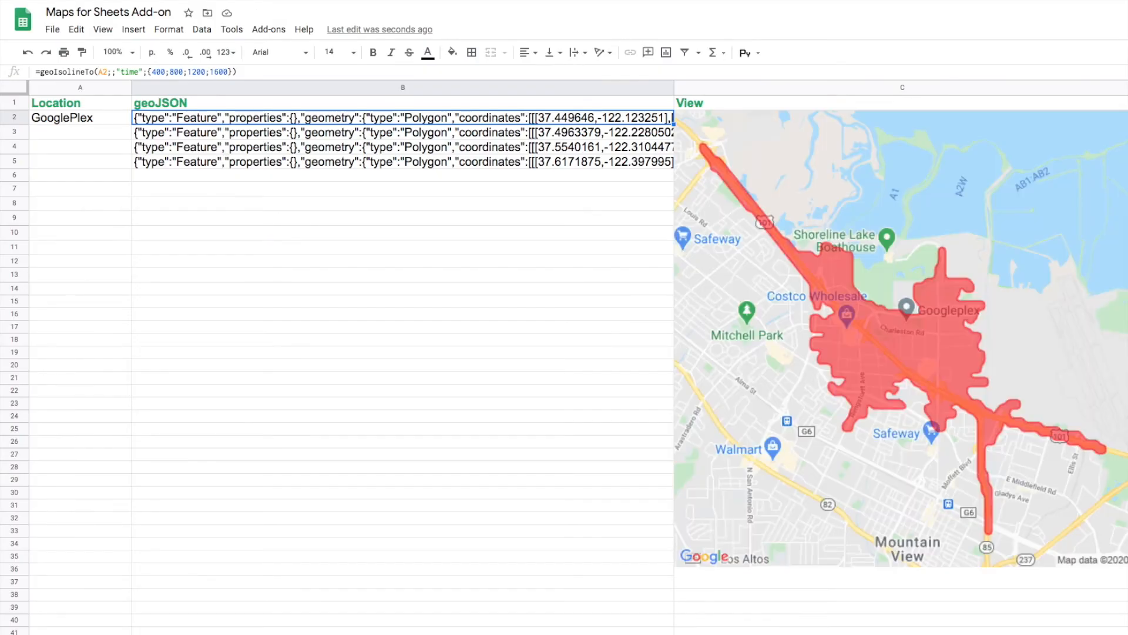
# - Extend the map formula in C2 to =IMAGE(geoToMap(B2:B42)) to plot all isolines
pyautogui.click(901, 349)
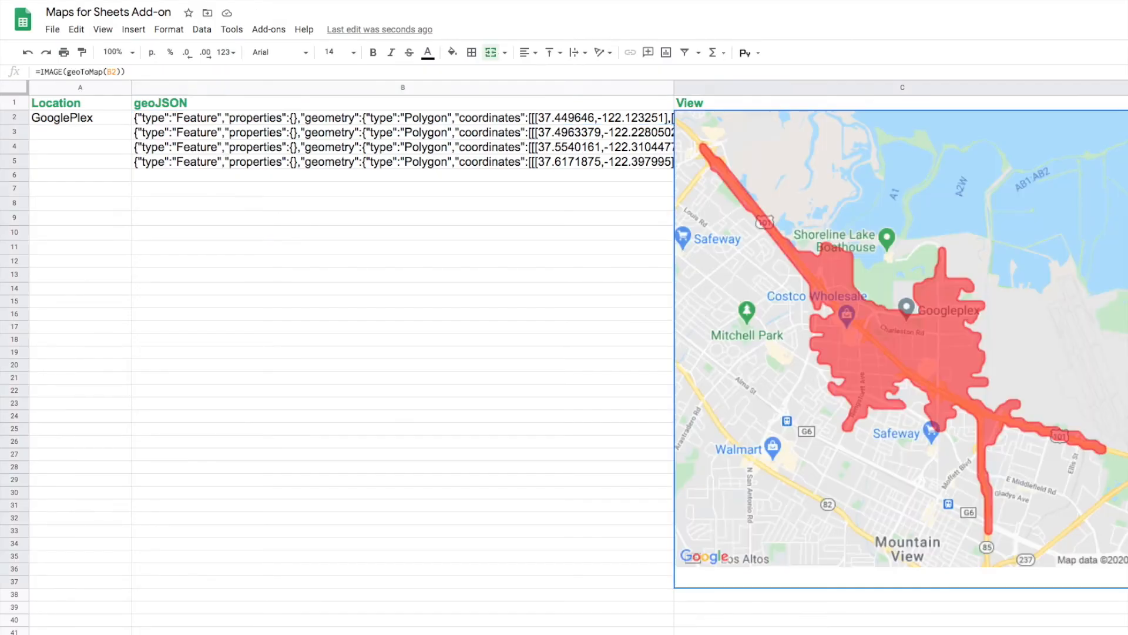
pyautogui.click(111, 71)
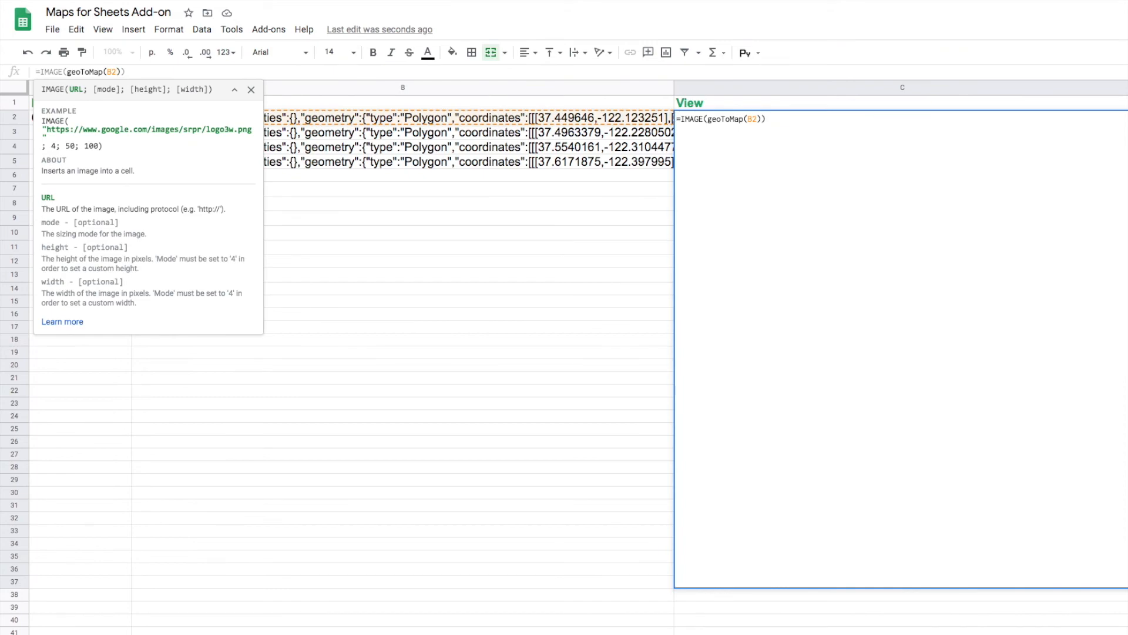
pyautogui.write(':B42')
pyautogui.press('Return')
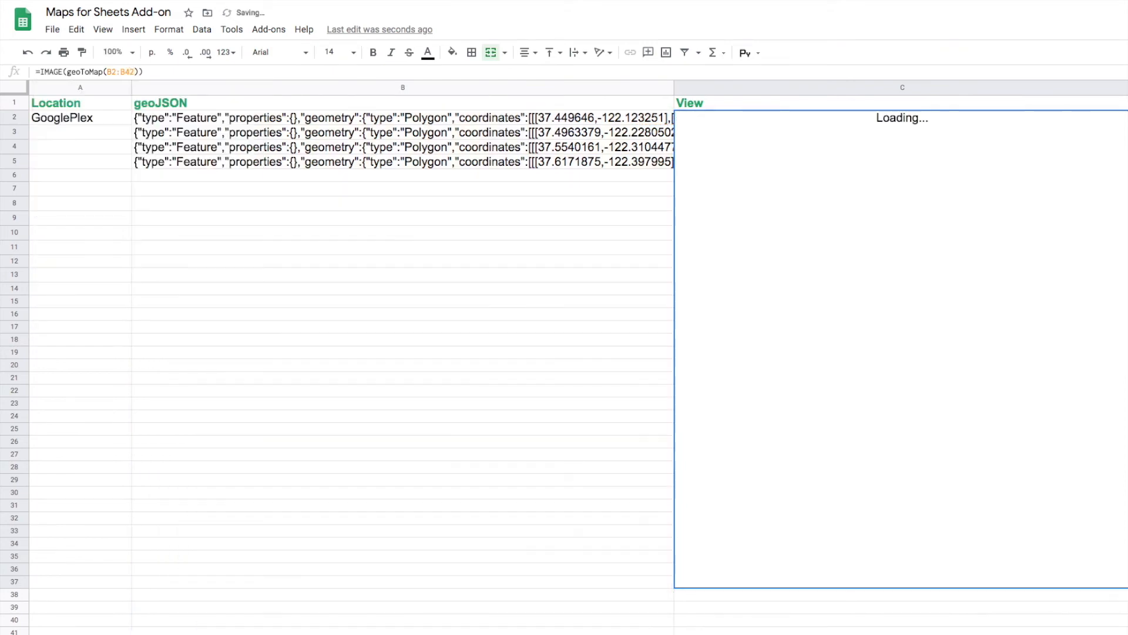
# - Add "walking" as the mode argument of the geoIsolineTo formula in B2
pyautogui.press('Left')
pyautogui.press('Up')
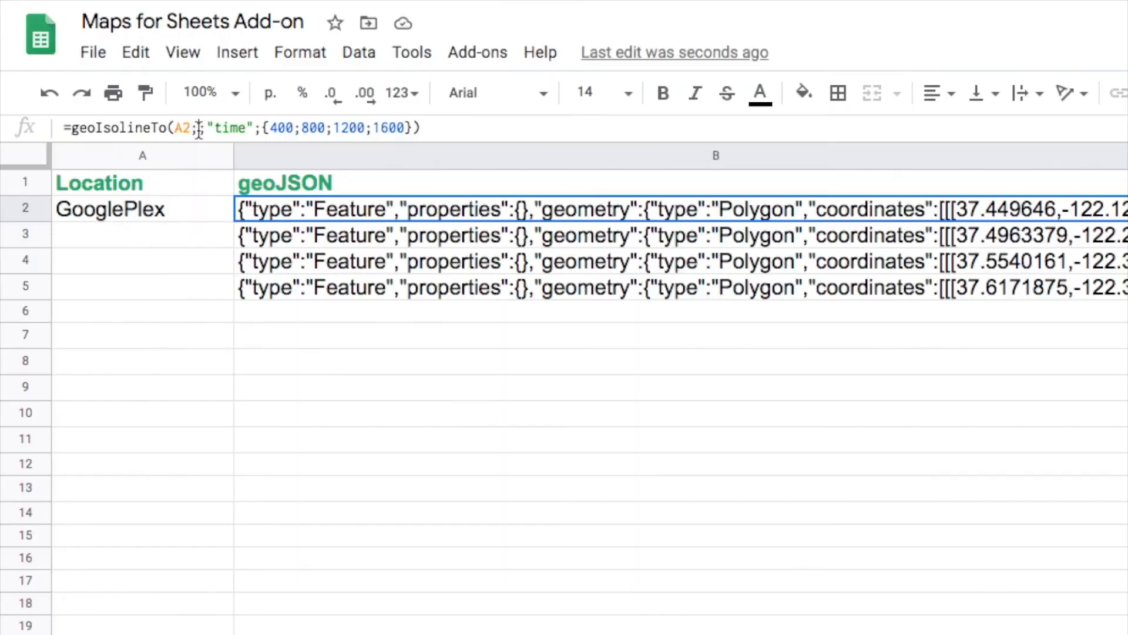
pyautogui.click(109, 72)
pyautogui.write('"walking"')
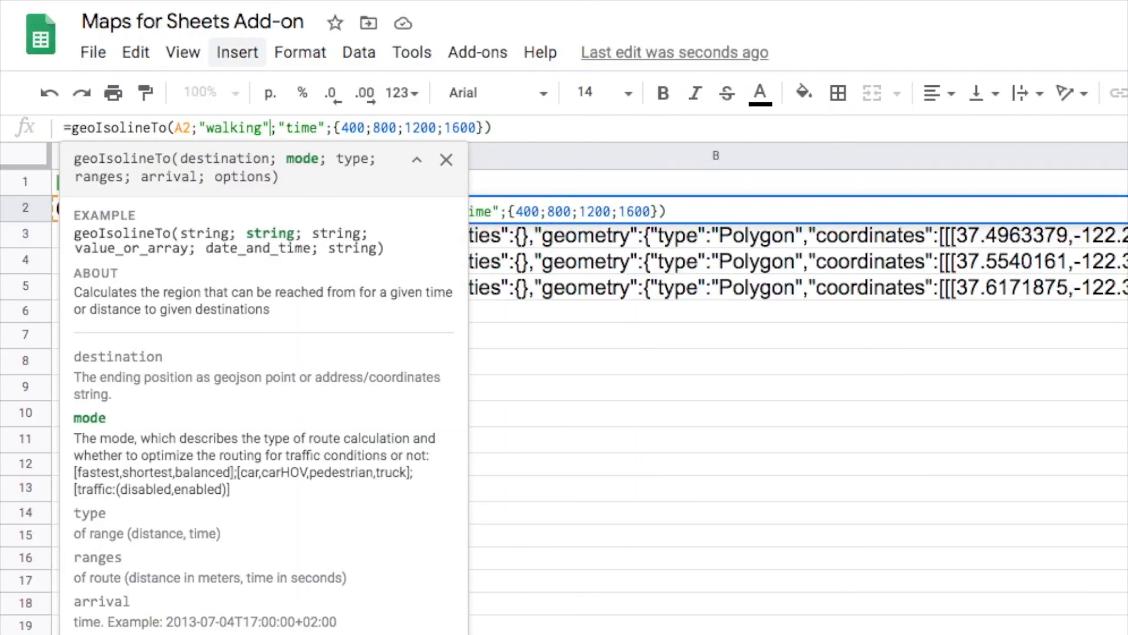
pyautogui.press('Return')
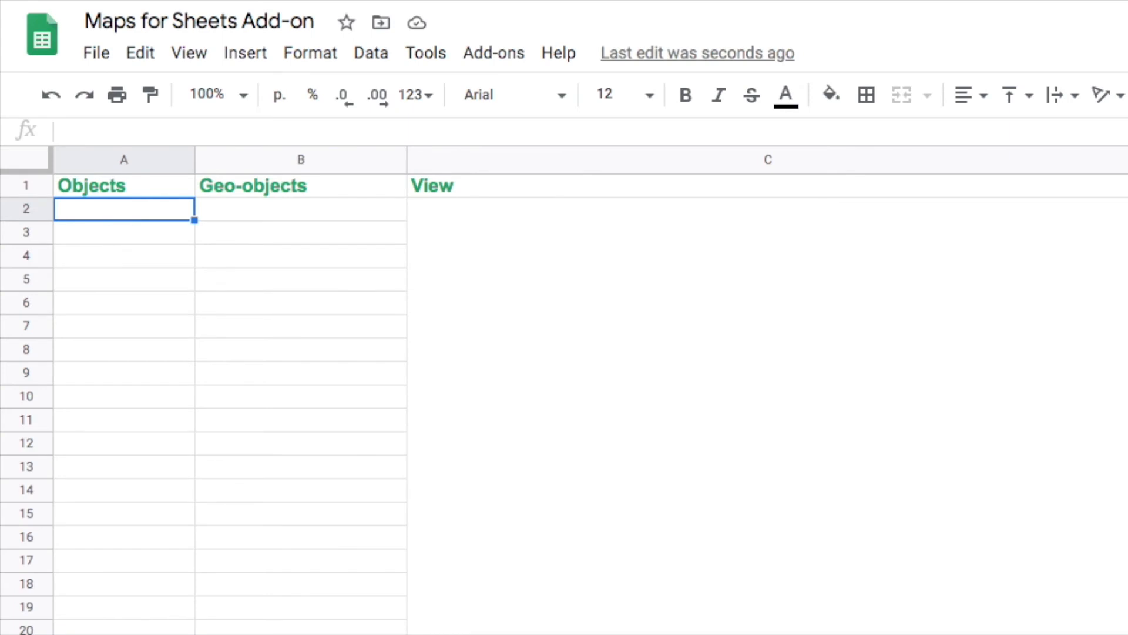
# - Enter "94304, US" in A2 under Objects and the formula =geoPoint(A2) in B2
pyautogui.write('94304, US')
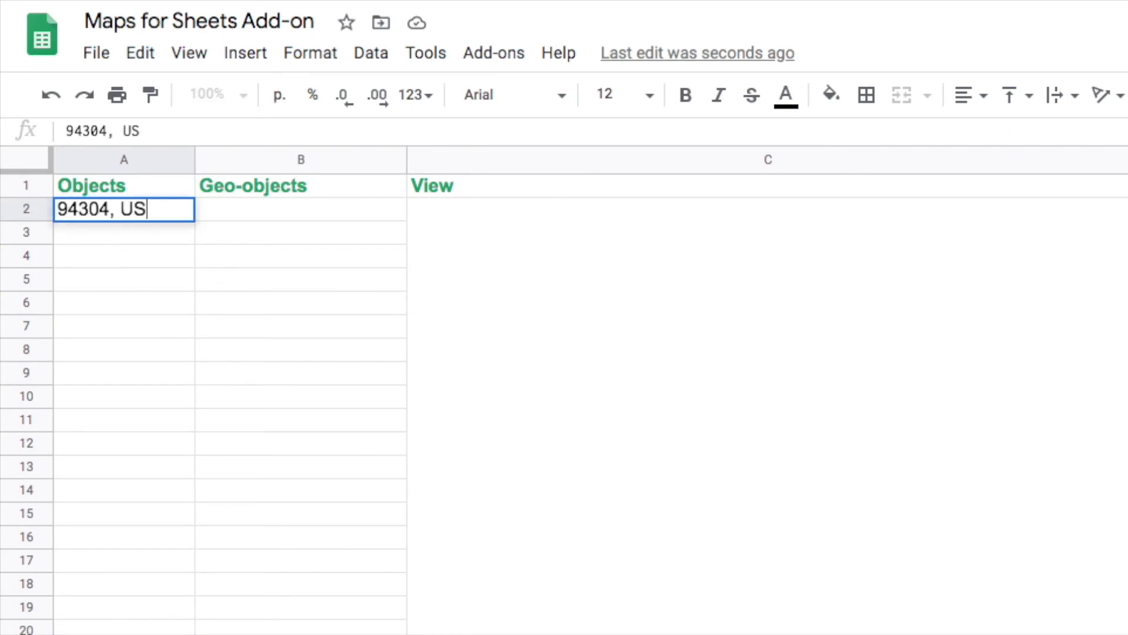
pyautogui.press('Tab')
pyautogui.write('=geoPoint')
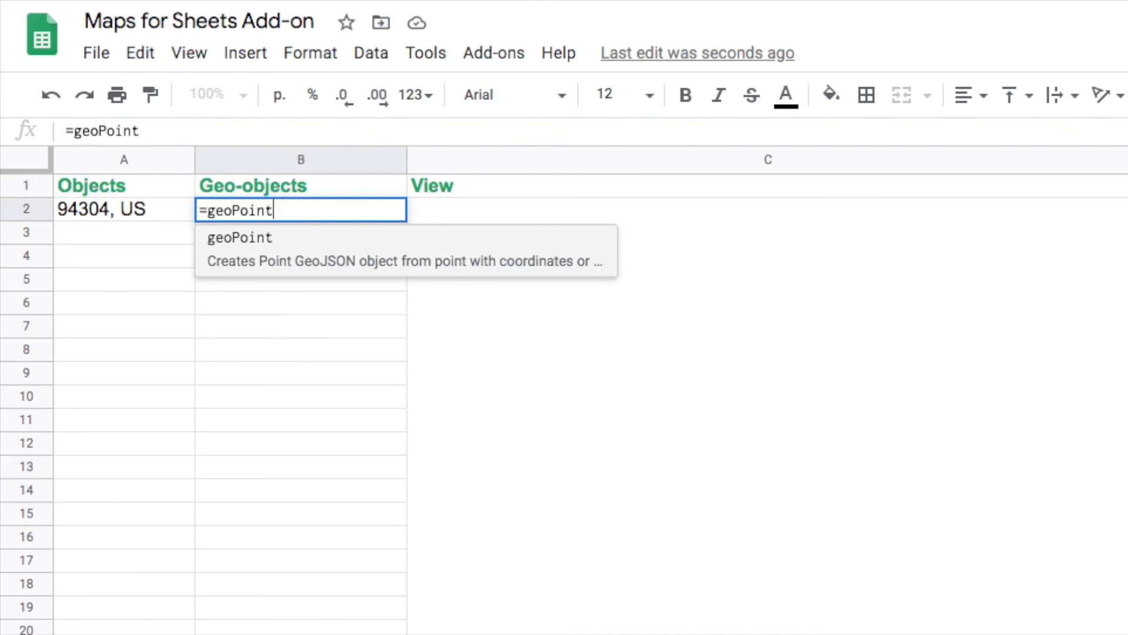
pyautogui.write('(A2)')
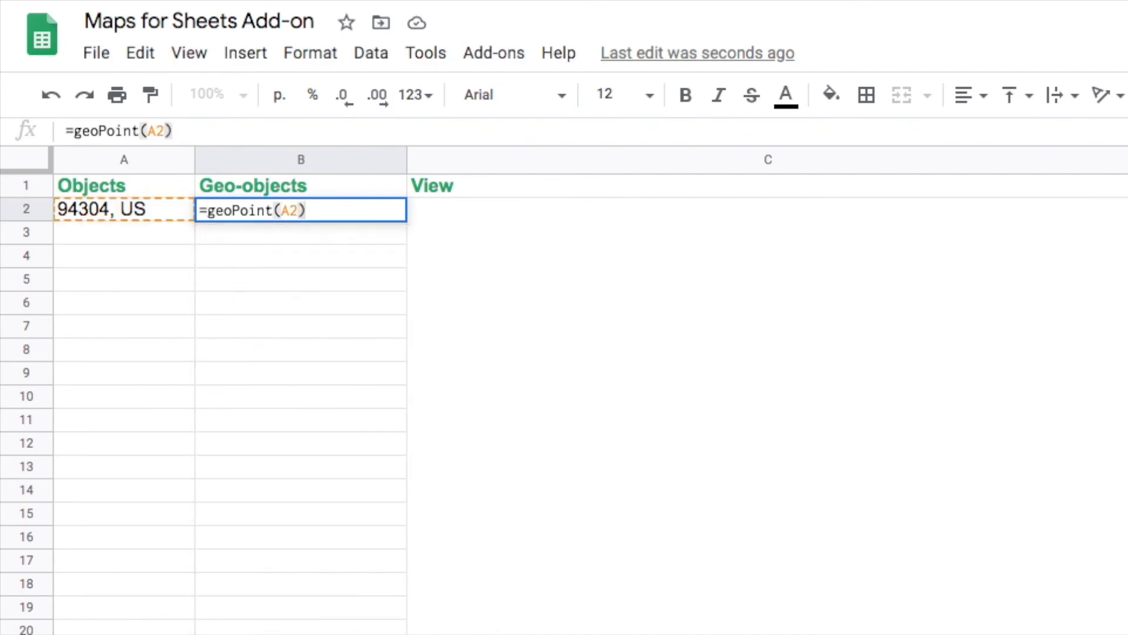
pyautogui.press('Return')
# - Enter the formula =geoShape(A2) in B3 to create the postal area's shape
pyautogui.press('Tab')
pyautogui.write('=geo')
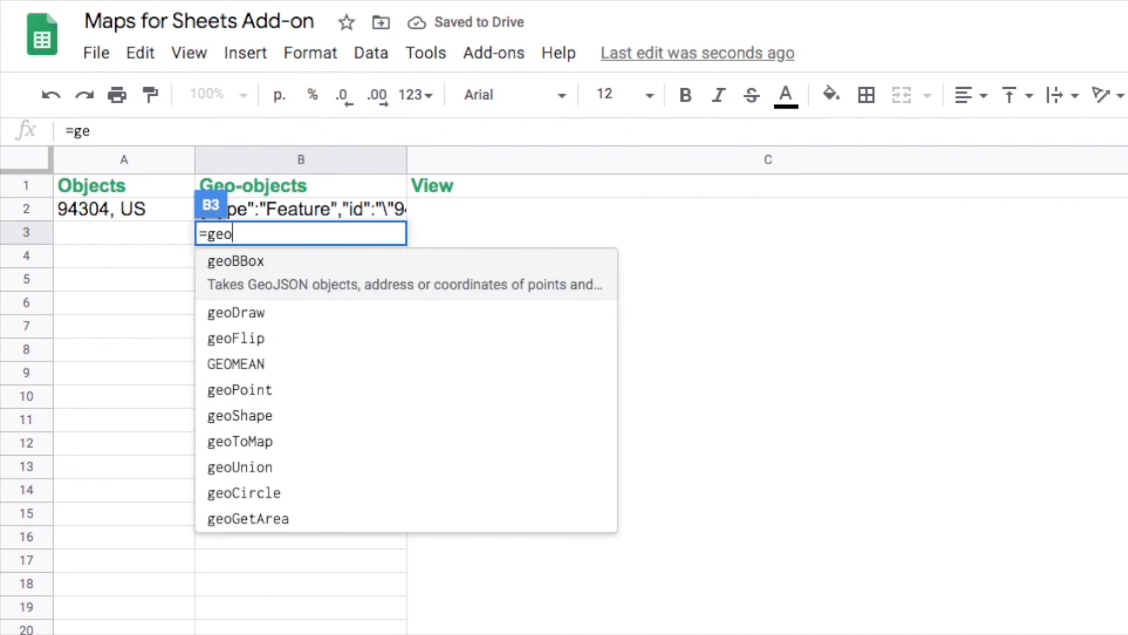
pyautogui.write('Sheets')
pyautogui.press('BackSpace')
pyautogui.press('BackSpace')
pyautogui.press('BackSpace')
pyautogui.press('BackSpace')
pyautogui.press('BackSpace')
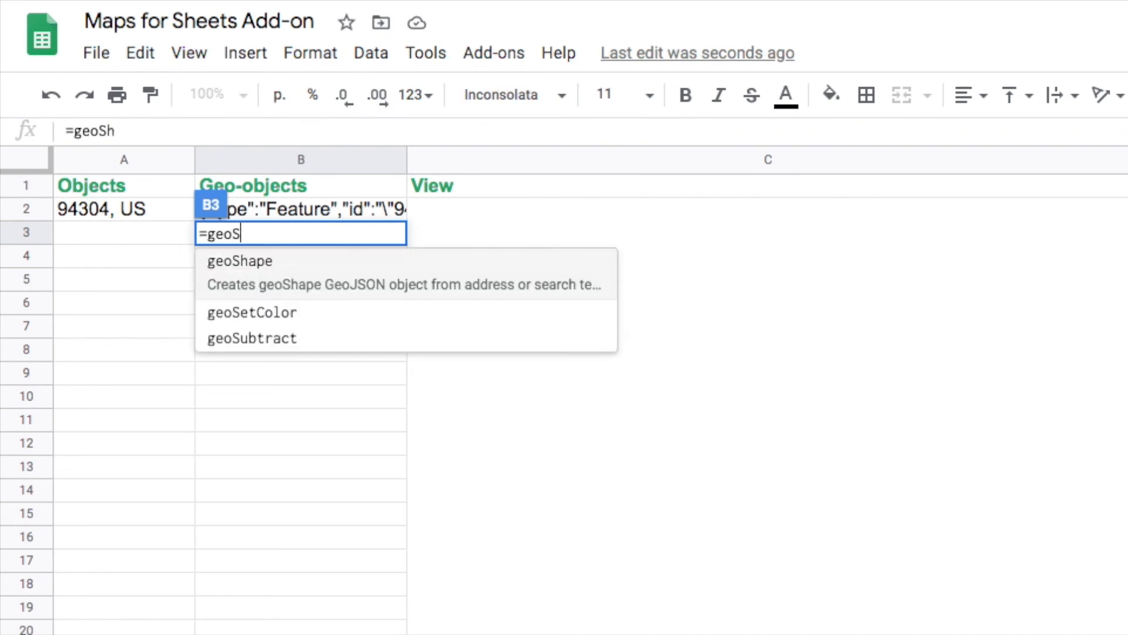
pyautogui.write('hape(')
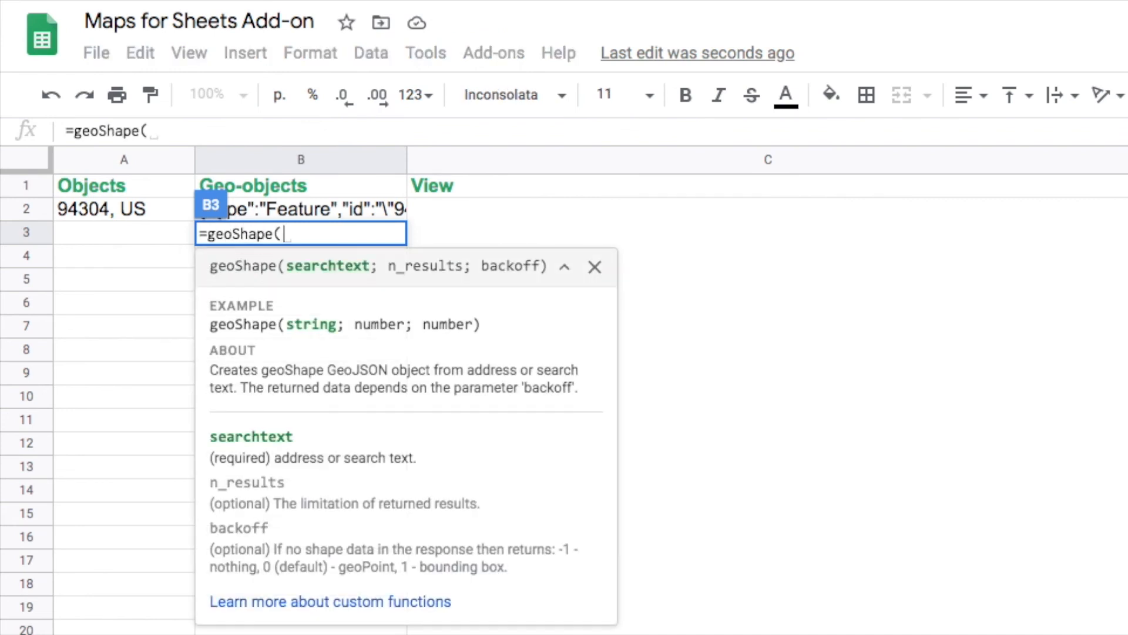
pyautogui.write('A2)')
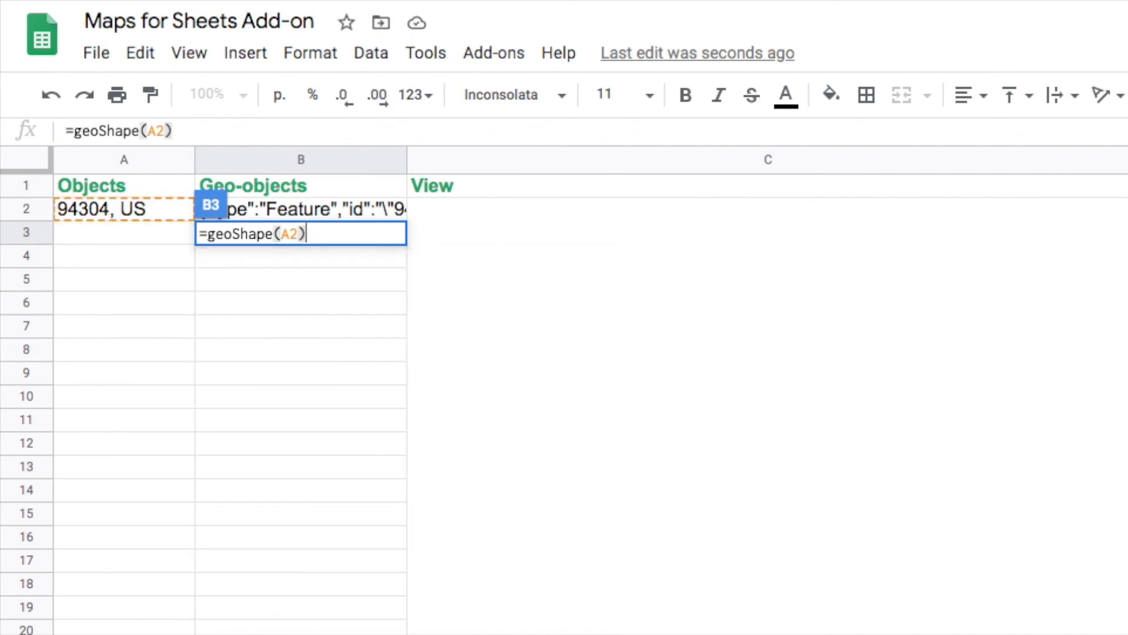
pyautogui.press('Tab')
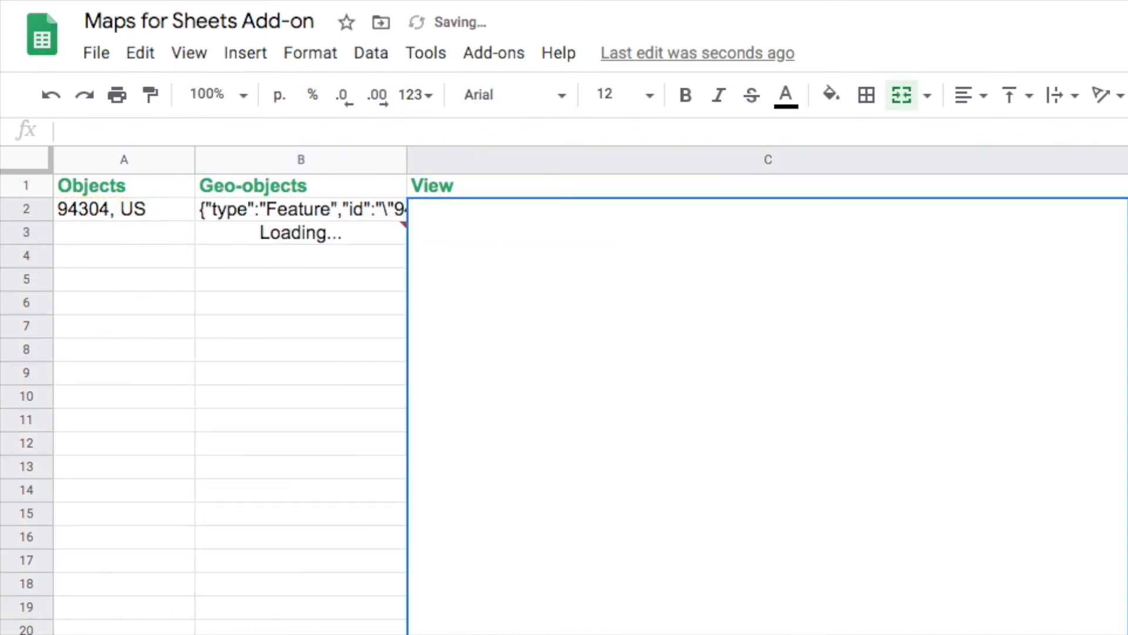
# - Enter the formula =IMAGE(geoToMap(B2:B3)) in C2 to map the point and the shape together
pyautogui.write('=IMA')
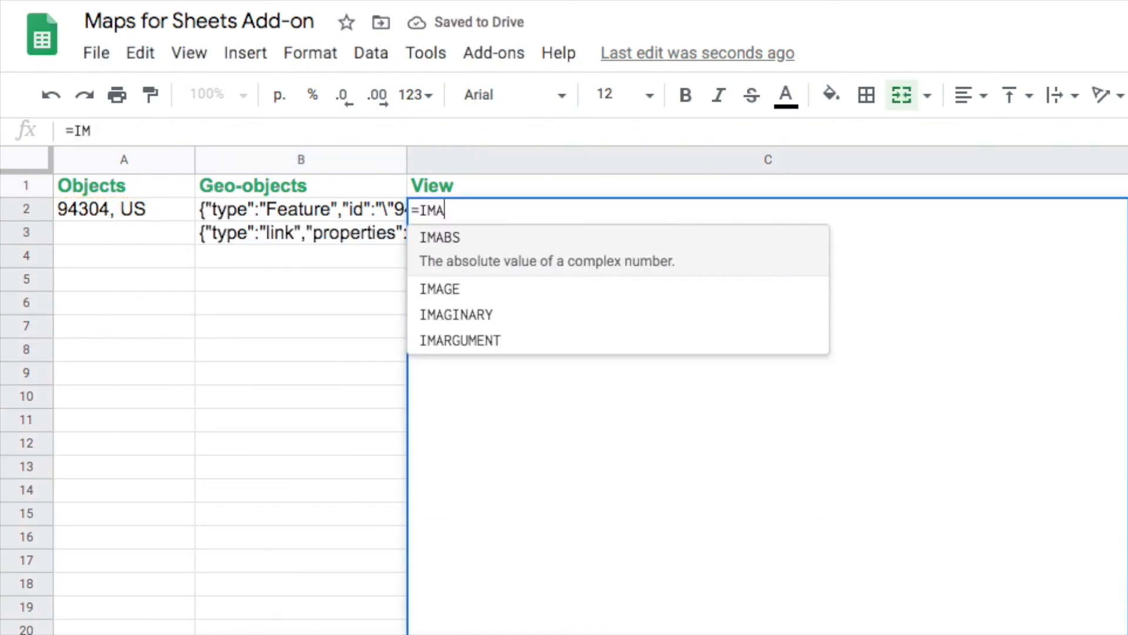
pyautogui.write('GE(')
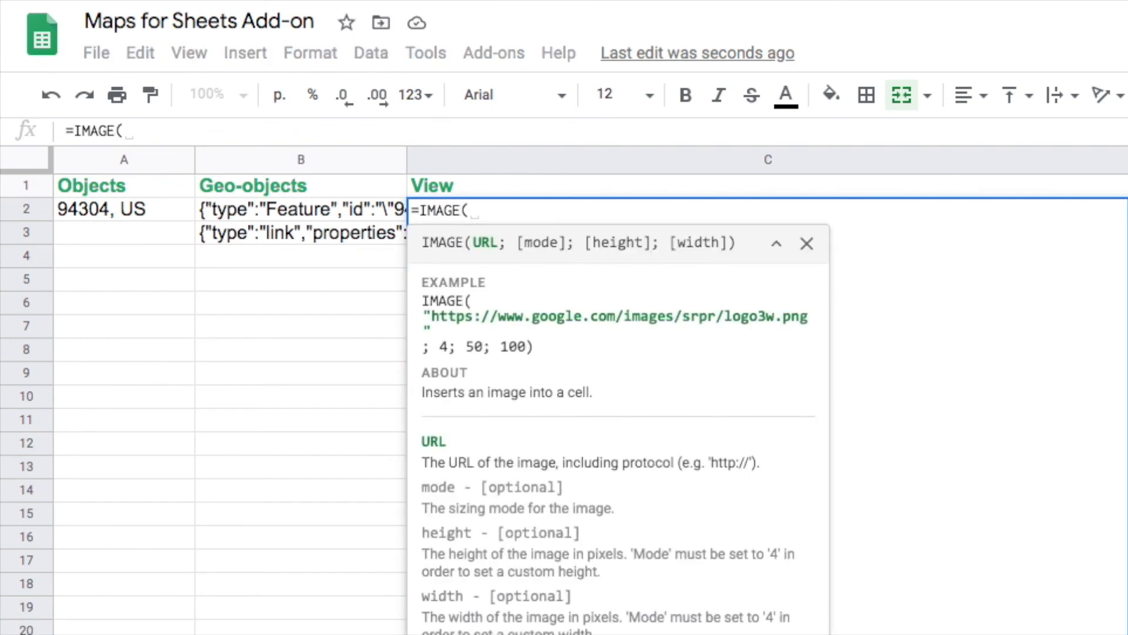
pyautogui.write('geoT')
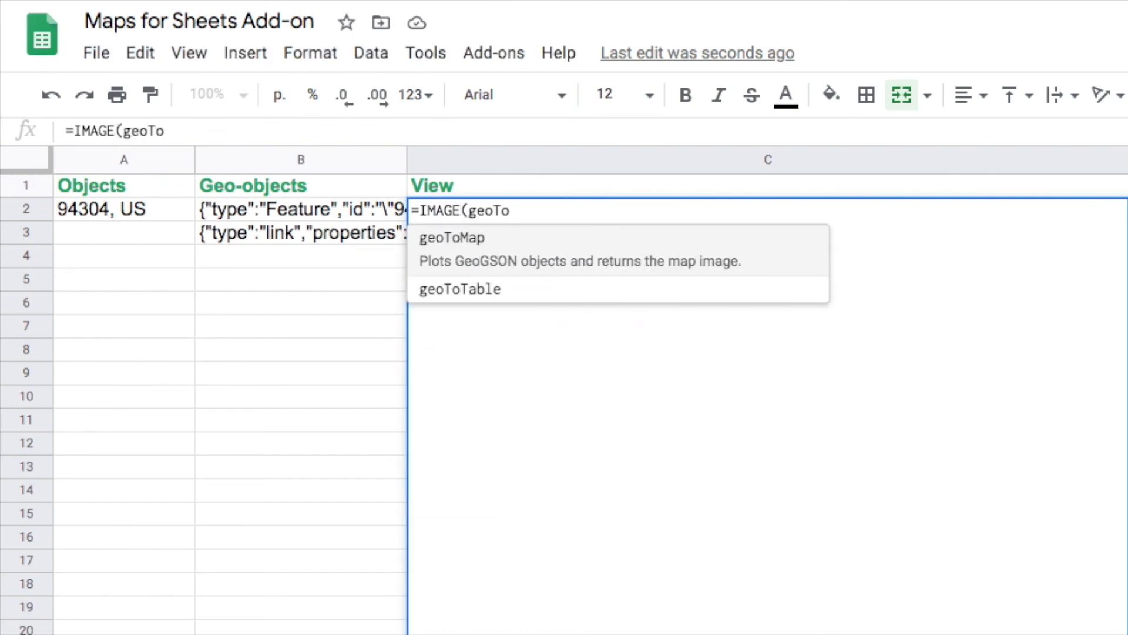
pyautogui.write('o')
pyautogui.press('Tab')
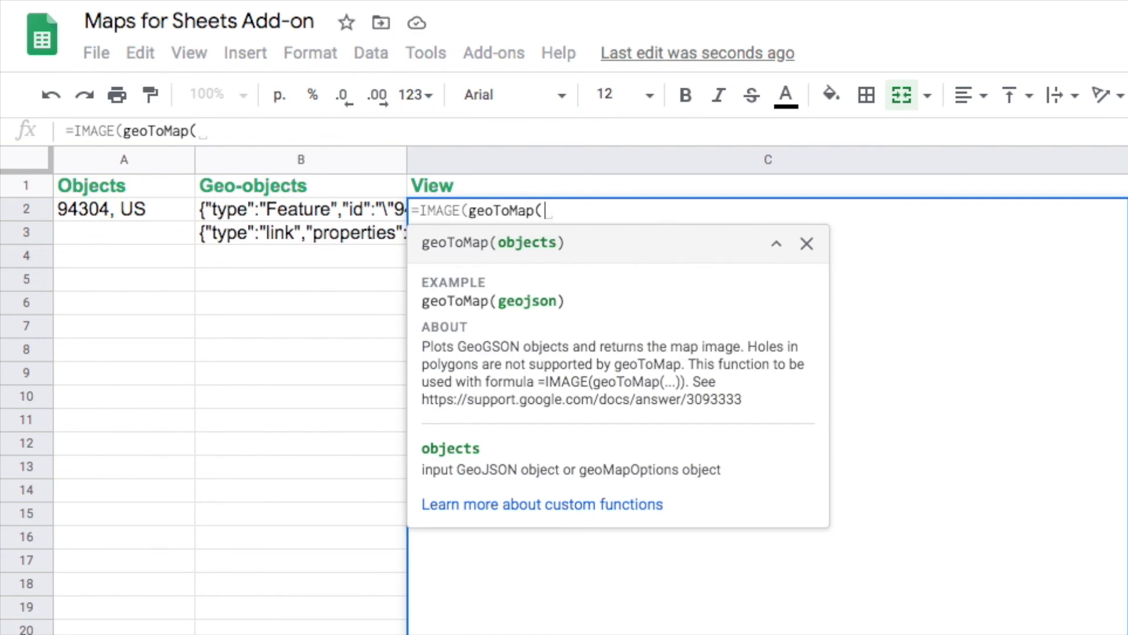
pyautogui.write('B2:B3')
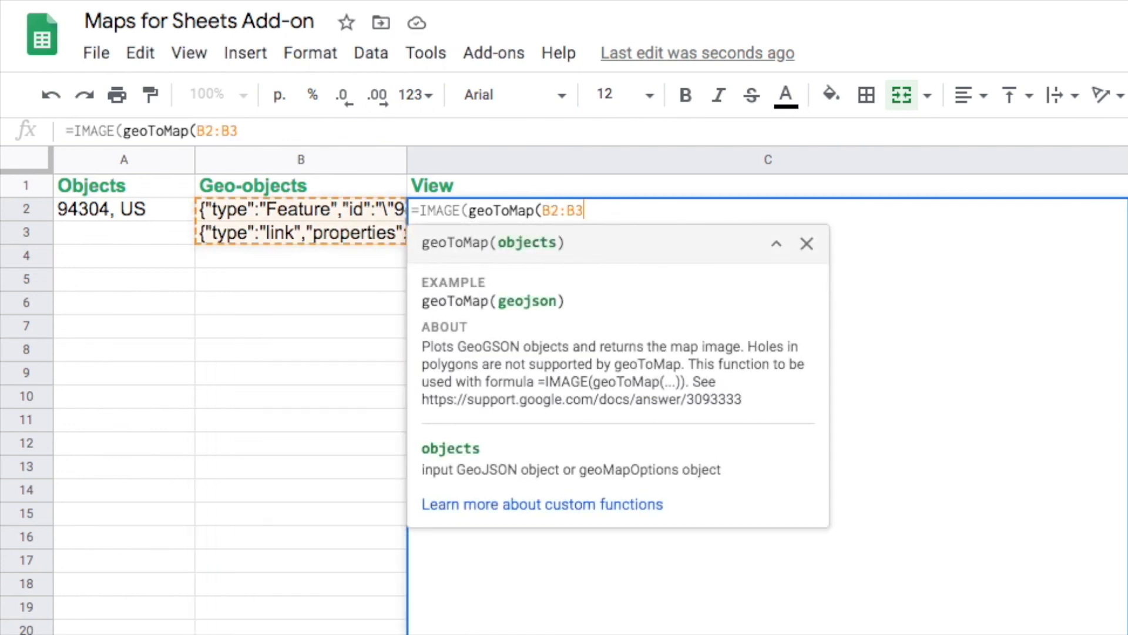
pyautogui.write('))')
pyautogui.press('Tab')
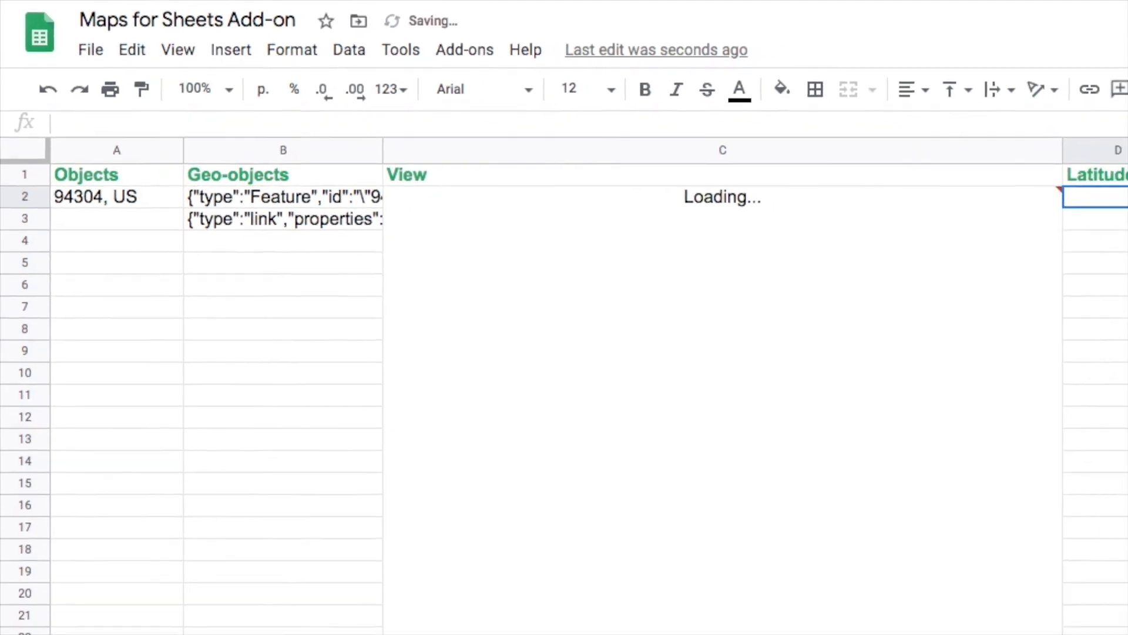
# - Enter the formula =geoGetCoords(B2:B3) in D2 to extract the coordinates of both geo-objects
pyautogui.write('=ge')
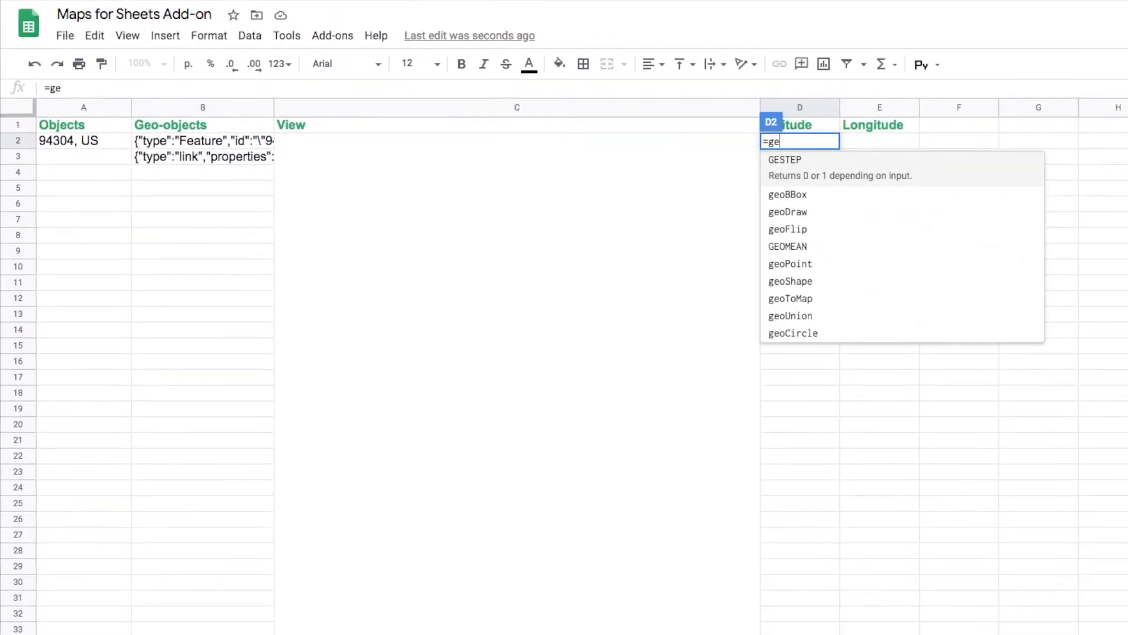
pyautogui.write('oCoo')
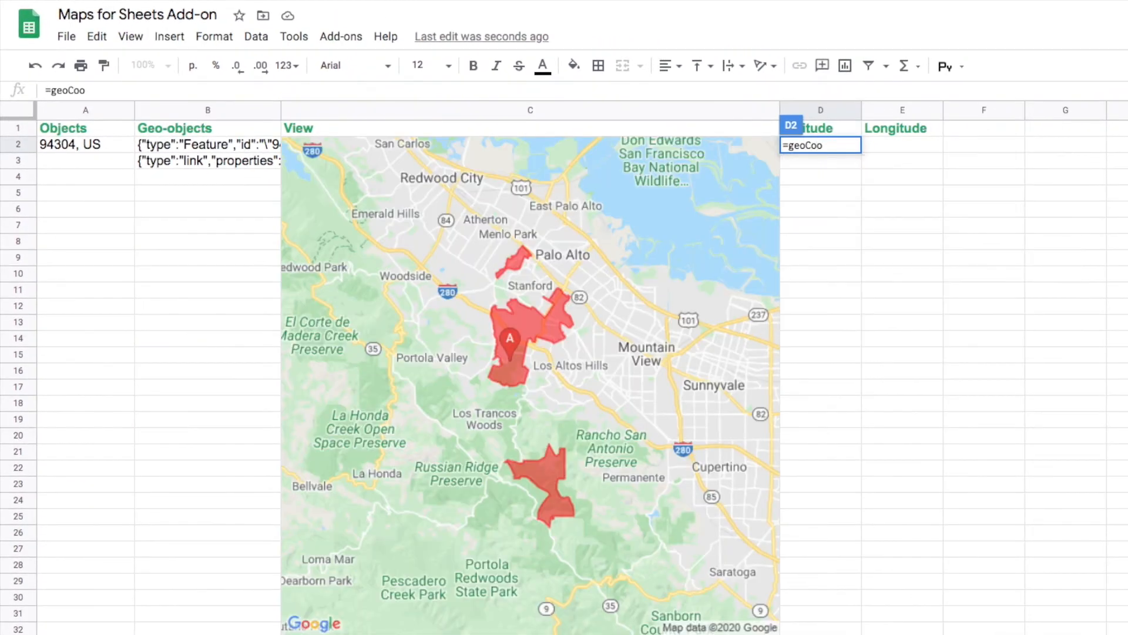
pyautogui.press('BackSpace')
pyautogui.press('BackSpace')
pyautogui.press('BackSpace')
pyautogui.write('GetC')
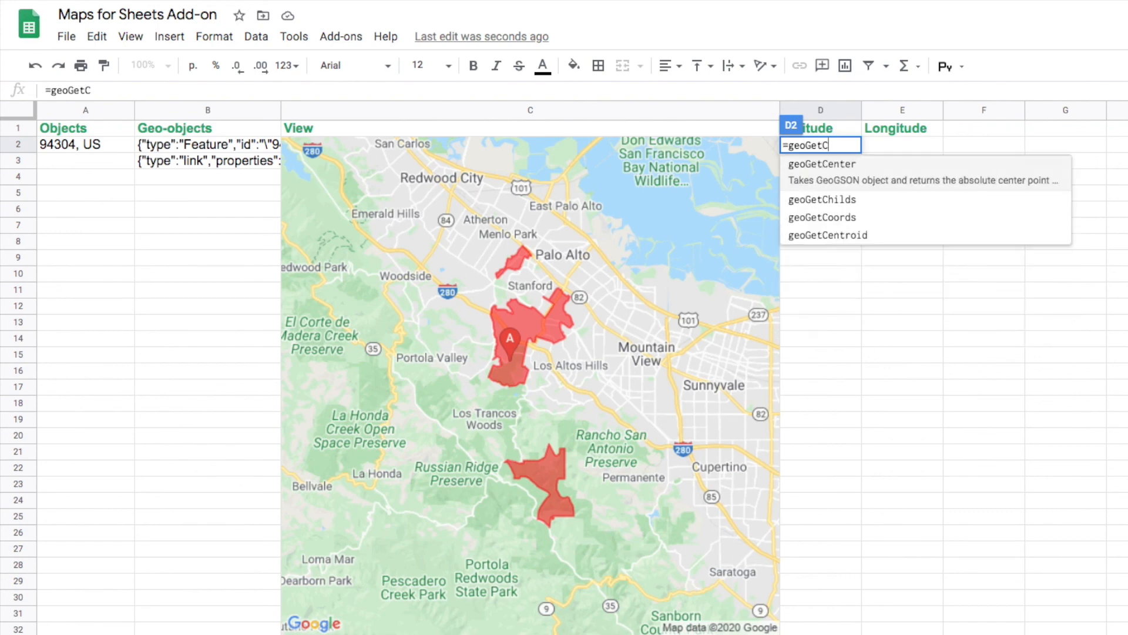
pyautogui.write('oo')
pyautogui.press('Tab')
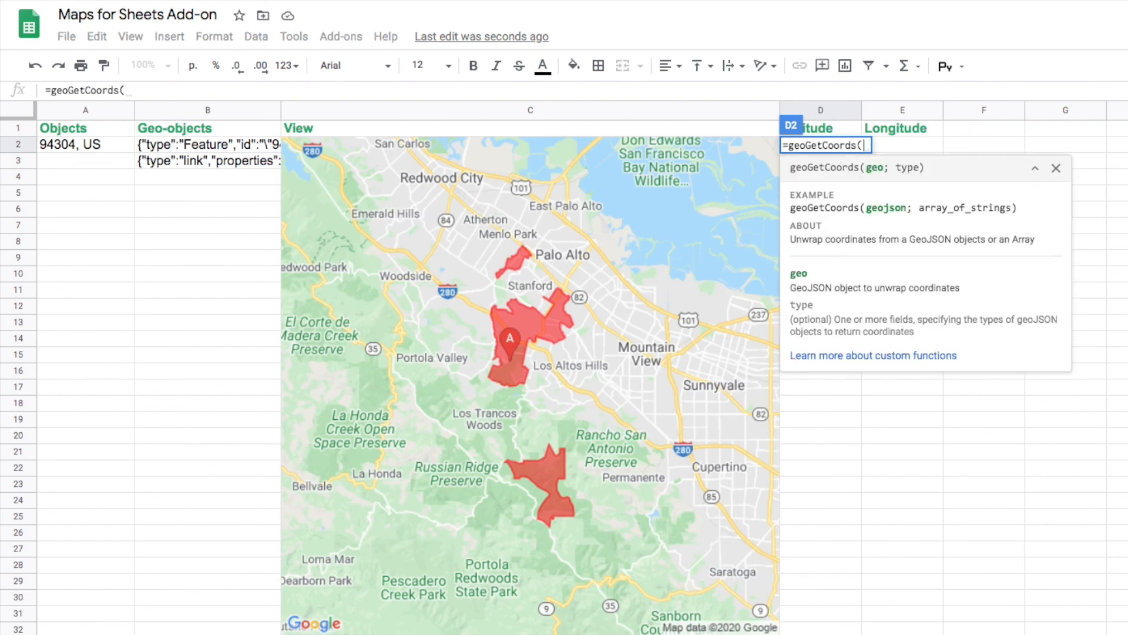
pyautogui.write('B2:B3)')
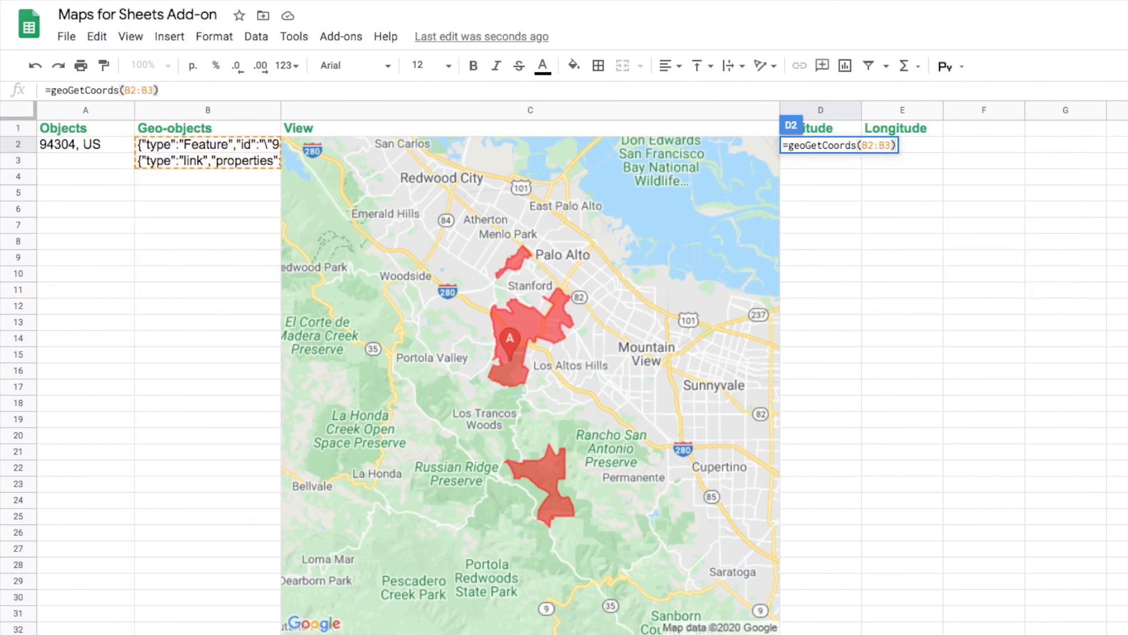
pyautogui.press('Return')
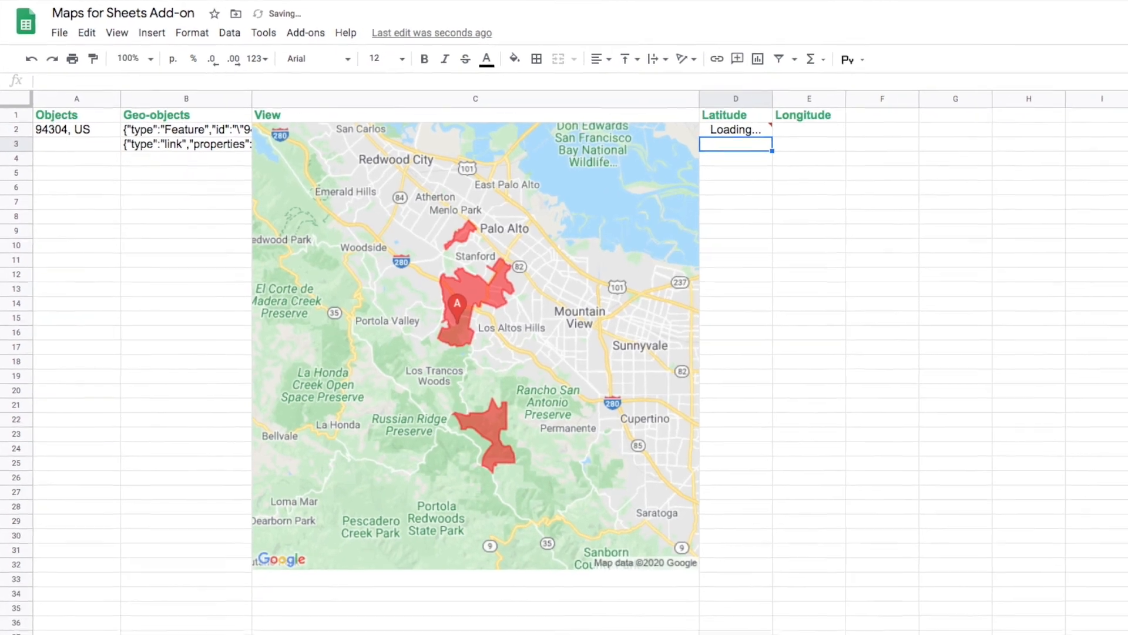